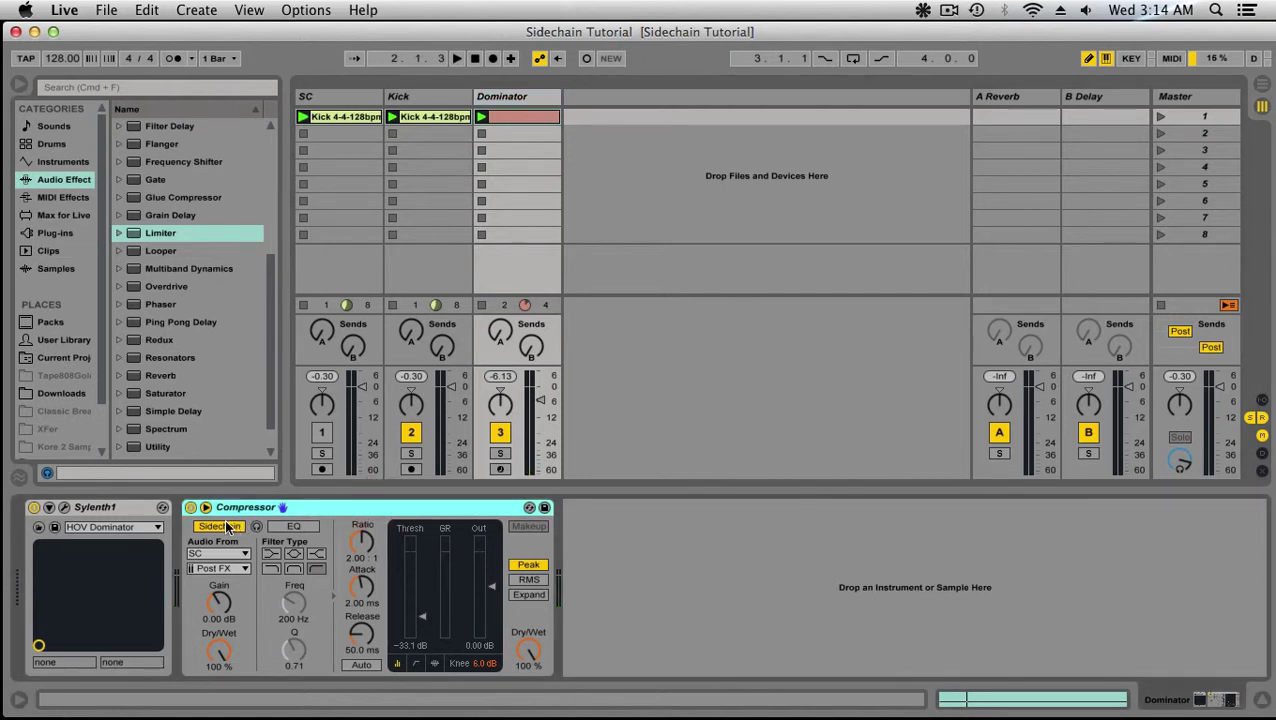
Replace the Dominator track's existing compressor with a fresh default Compressor after Sylenth1
key("Delete")
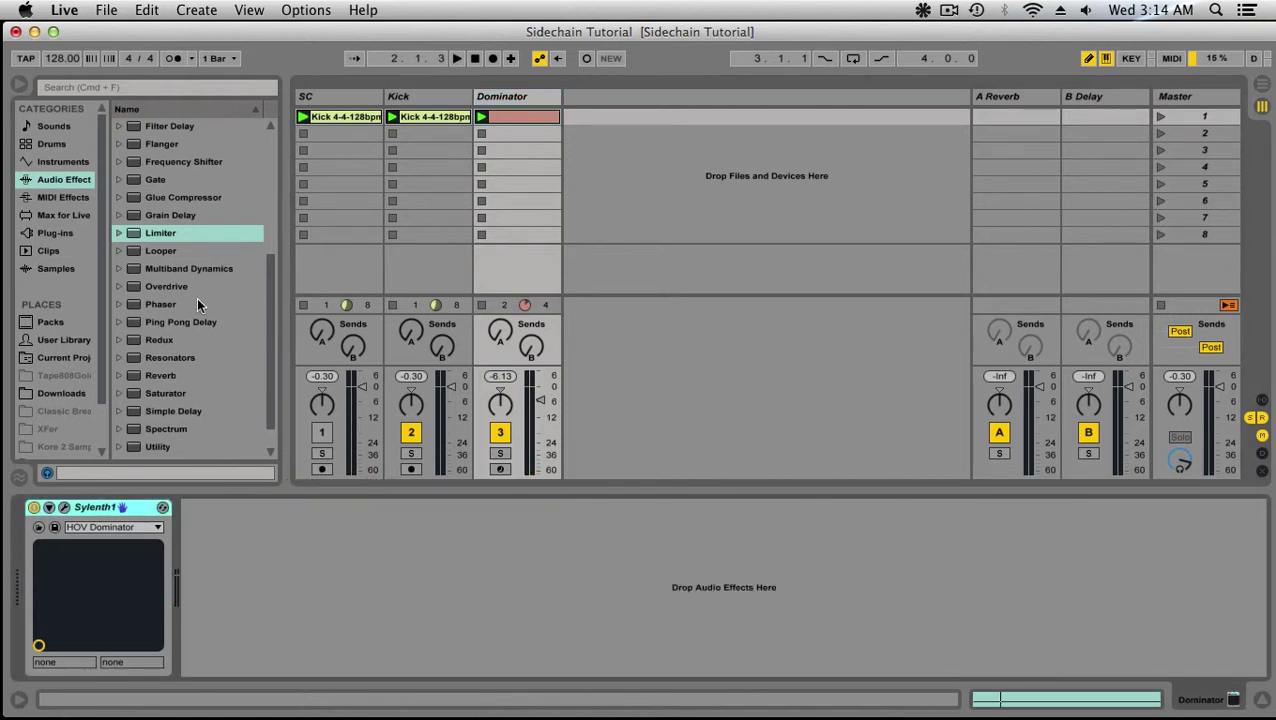
scroll(169, 222, "up", 5)
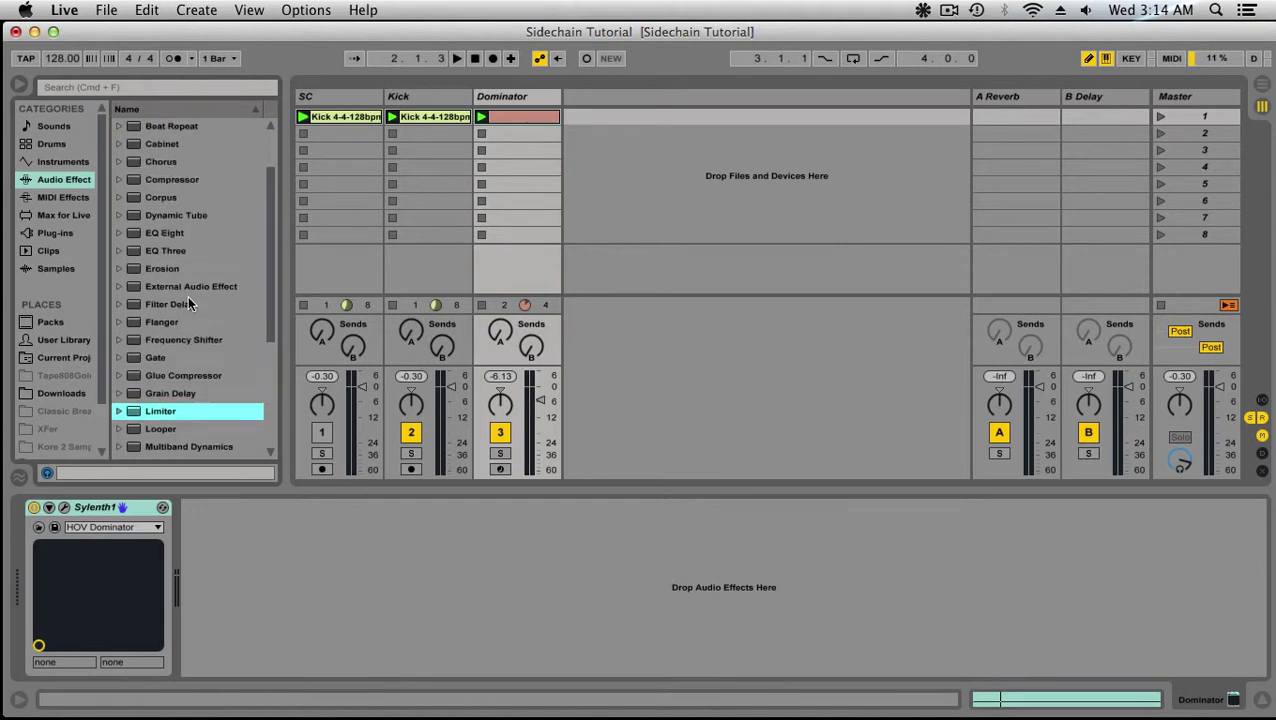
double_click(172, 250)
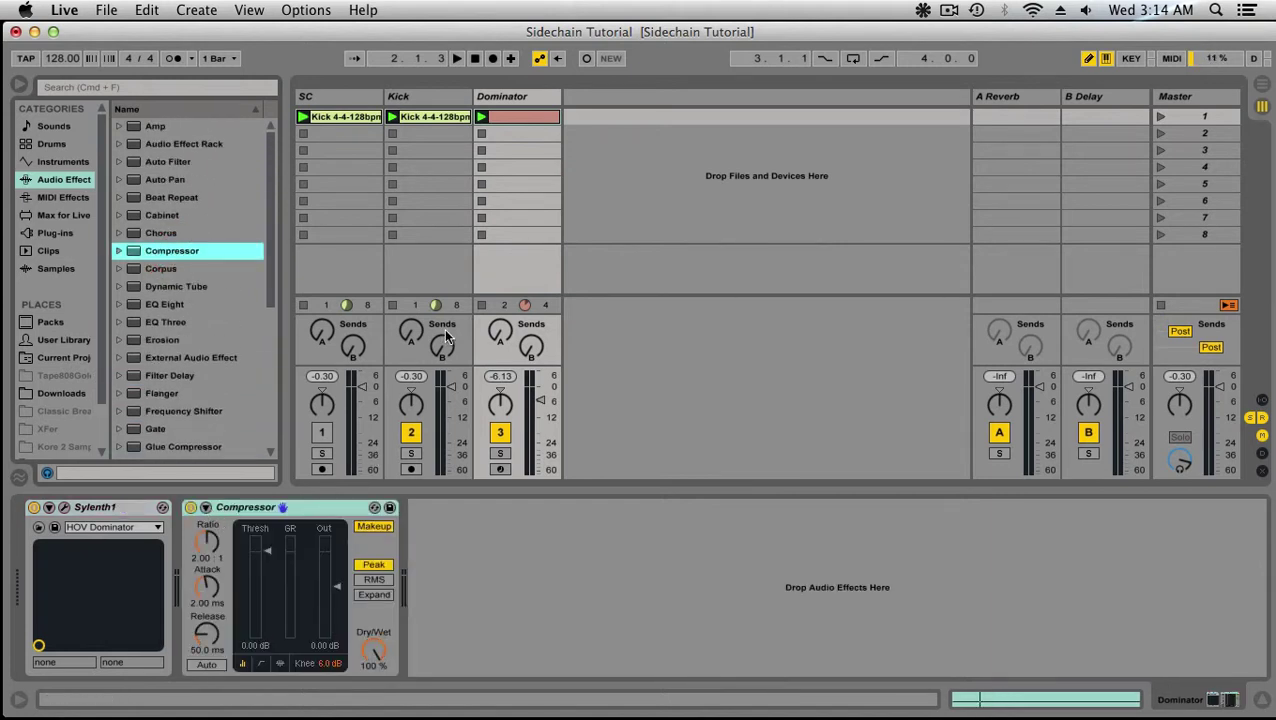
Solo the Dominator track and play it while lowering the compressor threshold to about -24.7 dB, returning it to 0 dB
left_click(499, 455)
key("space")
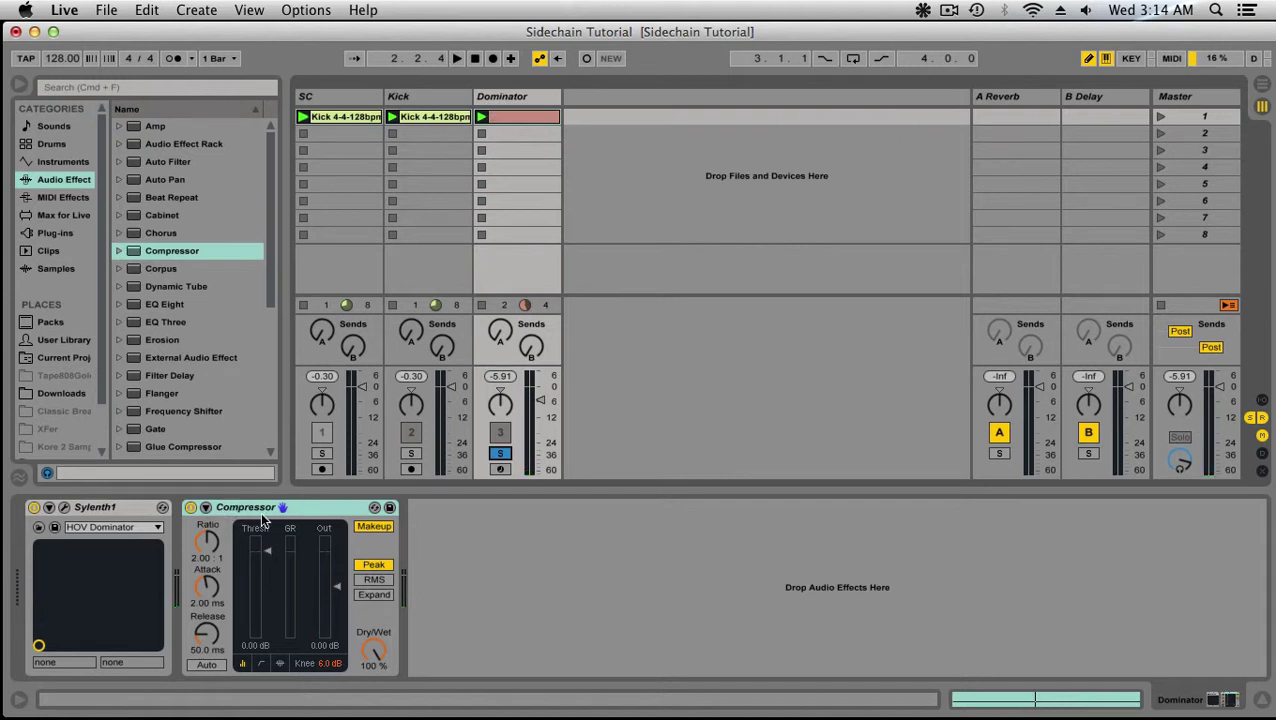
key("space")
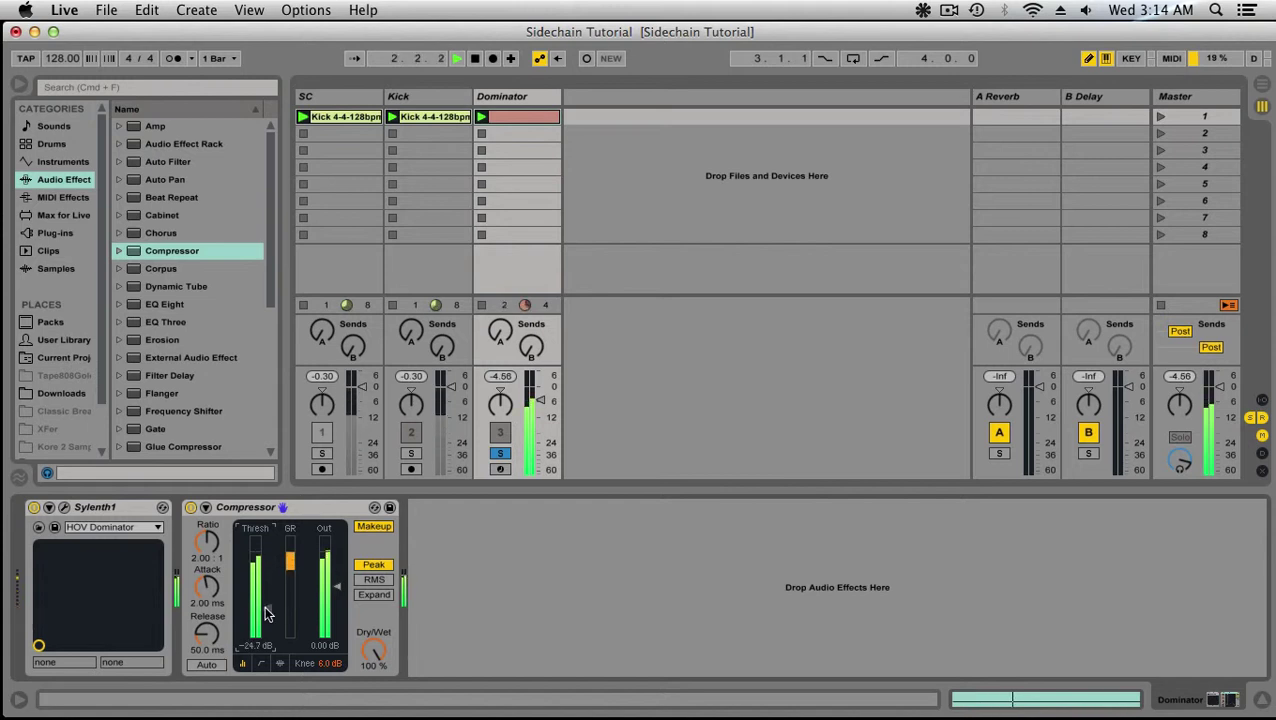
mouse_move(264, 604)
left_mouse_down()
mouse_move(264, 616)
mouse_move(284, 594)
mouse_move(275, 561)
left_mouse_up()
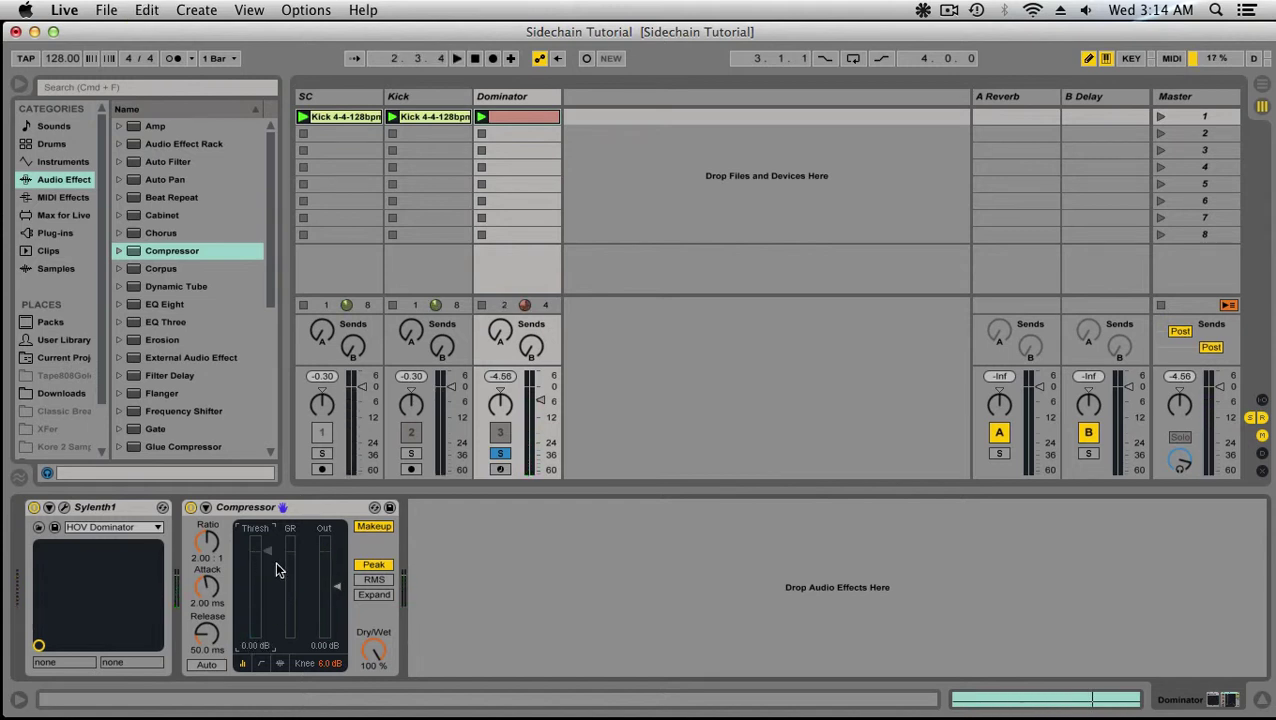
Enable the sidechain on the Dominator track's compressor and take its audio from the SC track, Post FX
left_click(206, 508)
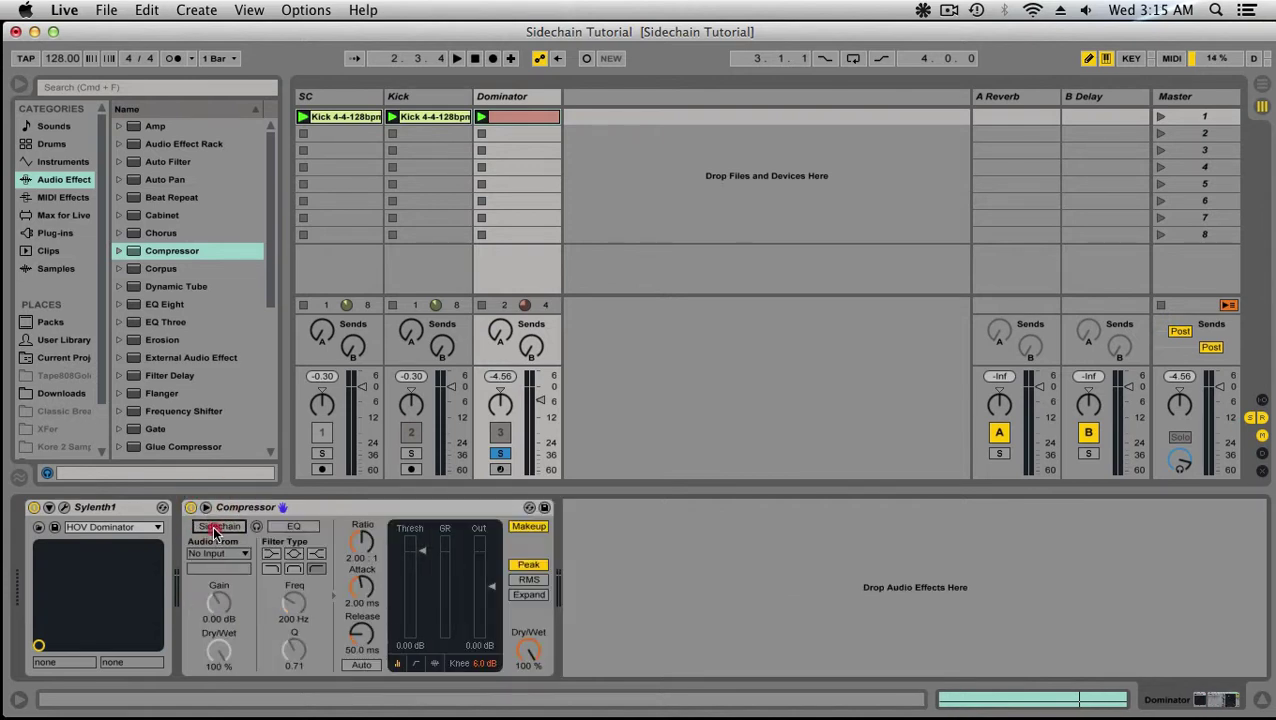
left_click(216, 527)
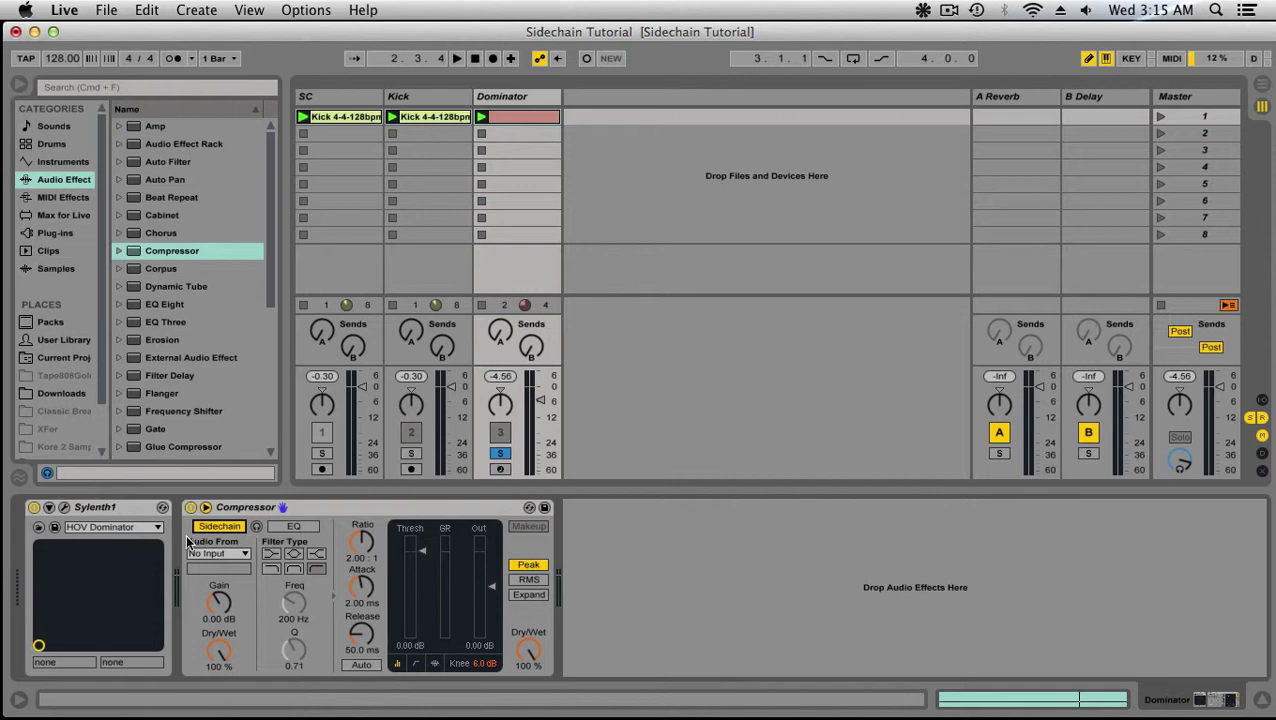
left_click(211, 555)
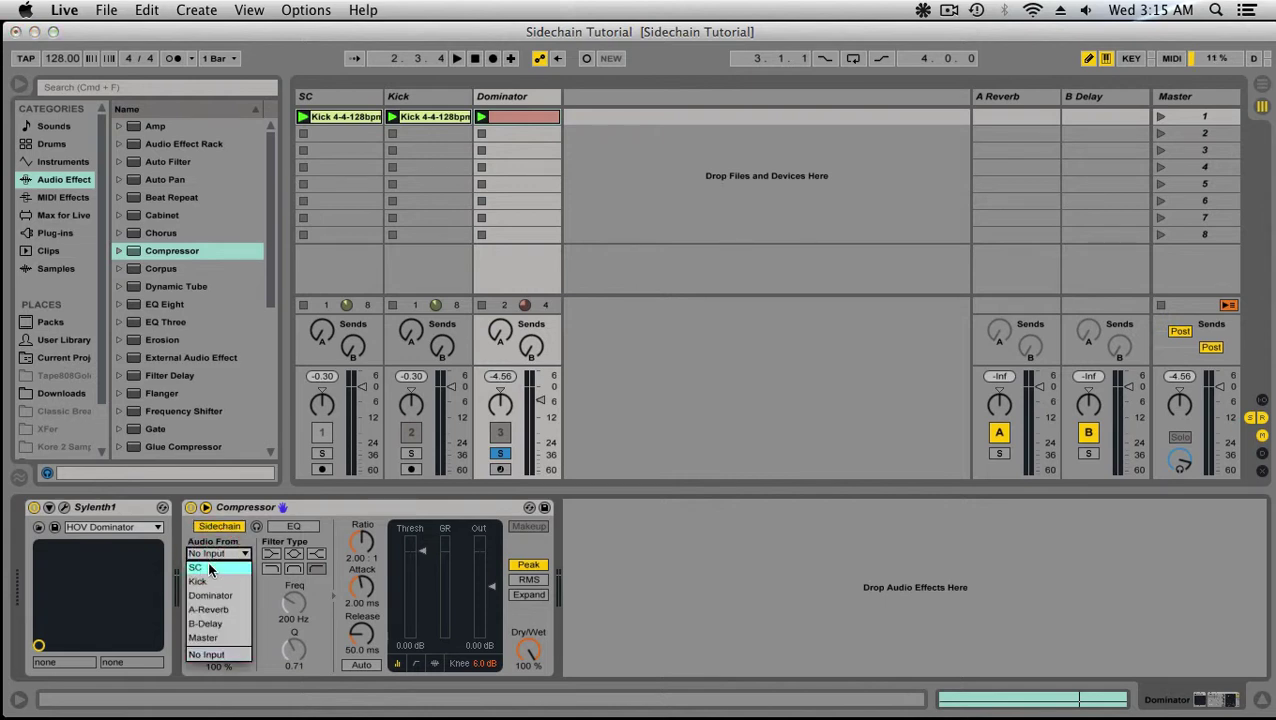
left_click(205, 568)
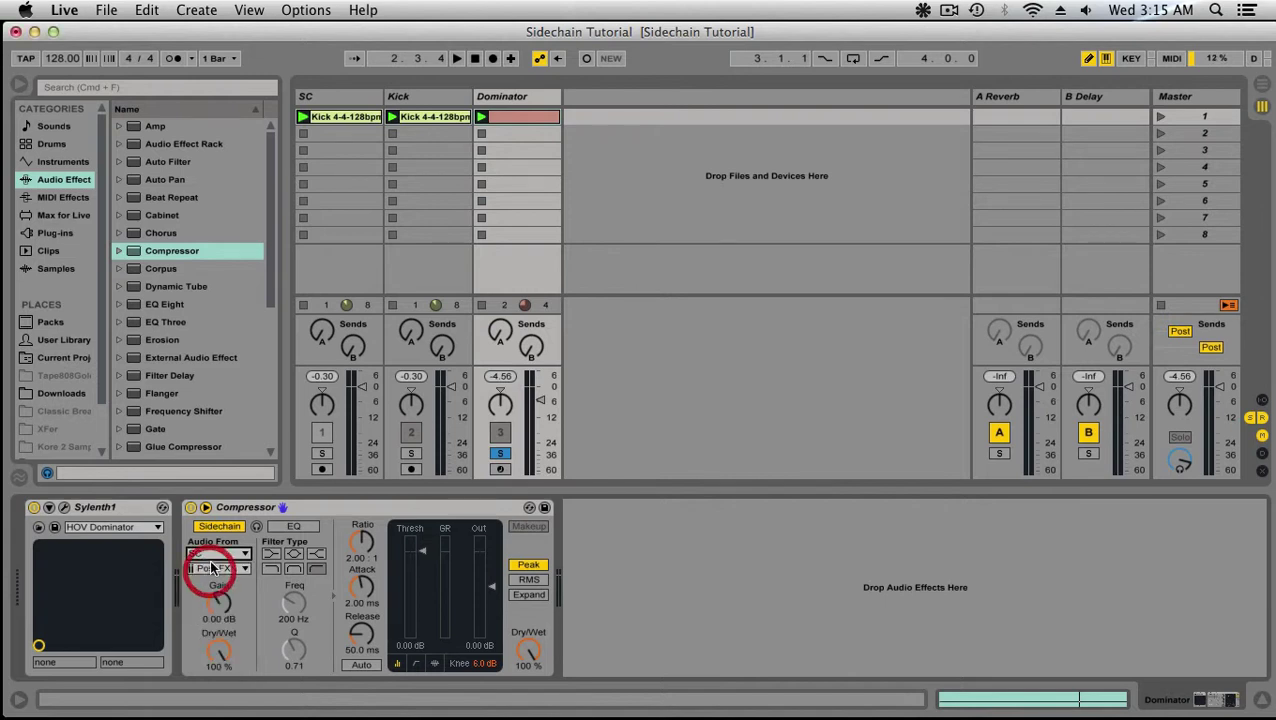
left_click(211, 555)
left_click(205, 568)
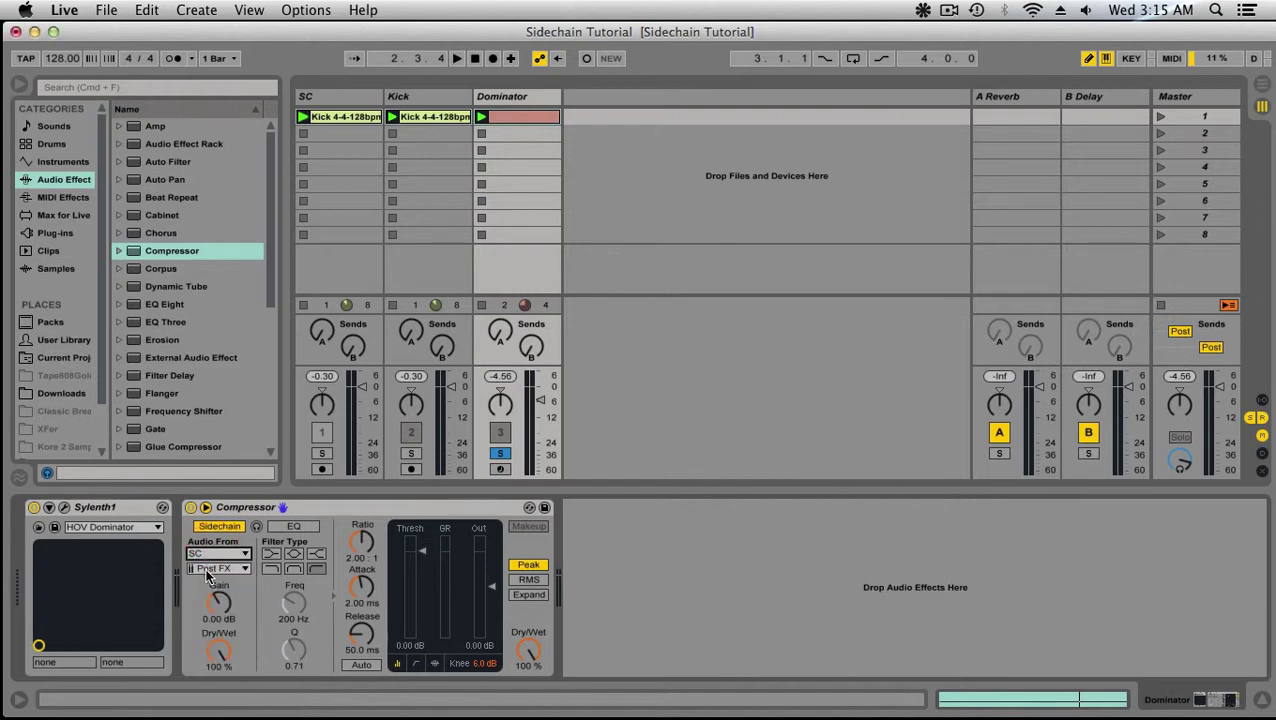
left_click(327, 101)
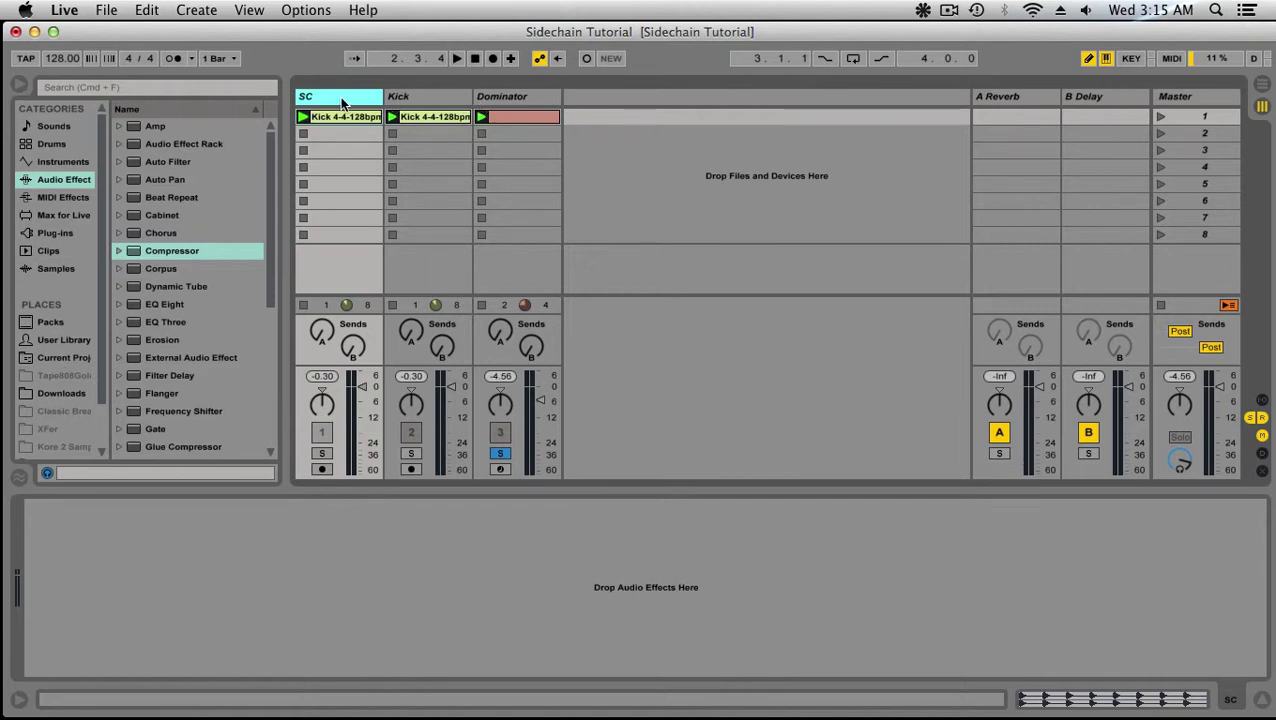
left_click(512, 96)
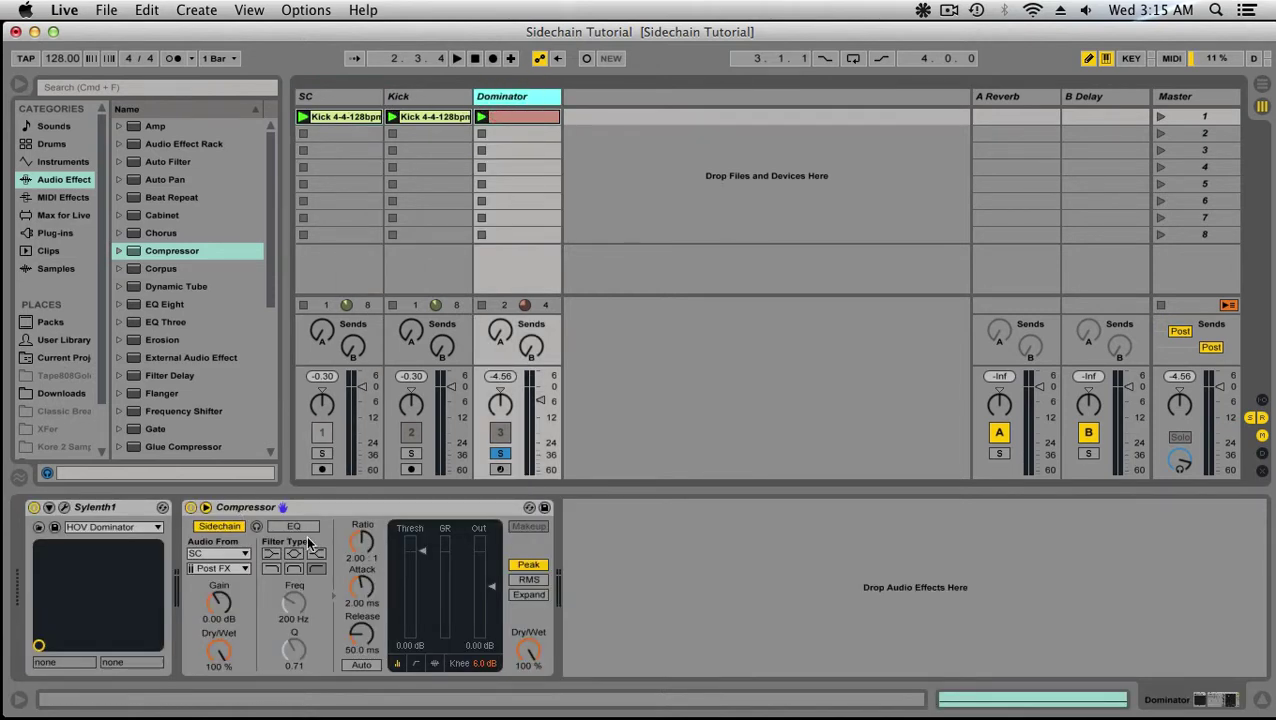
Try the Dominator track itself as the sidechain source, playing it while lowering the threshold to about -16.8 dB and resetting it
left_click(227, 554)
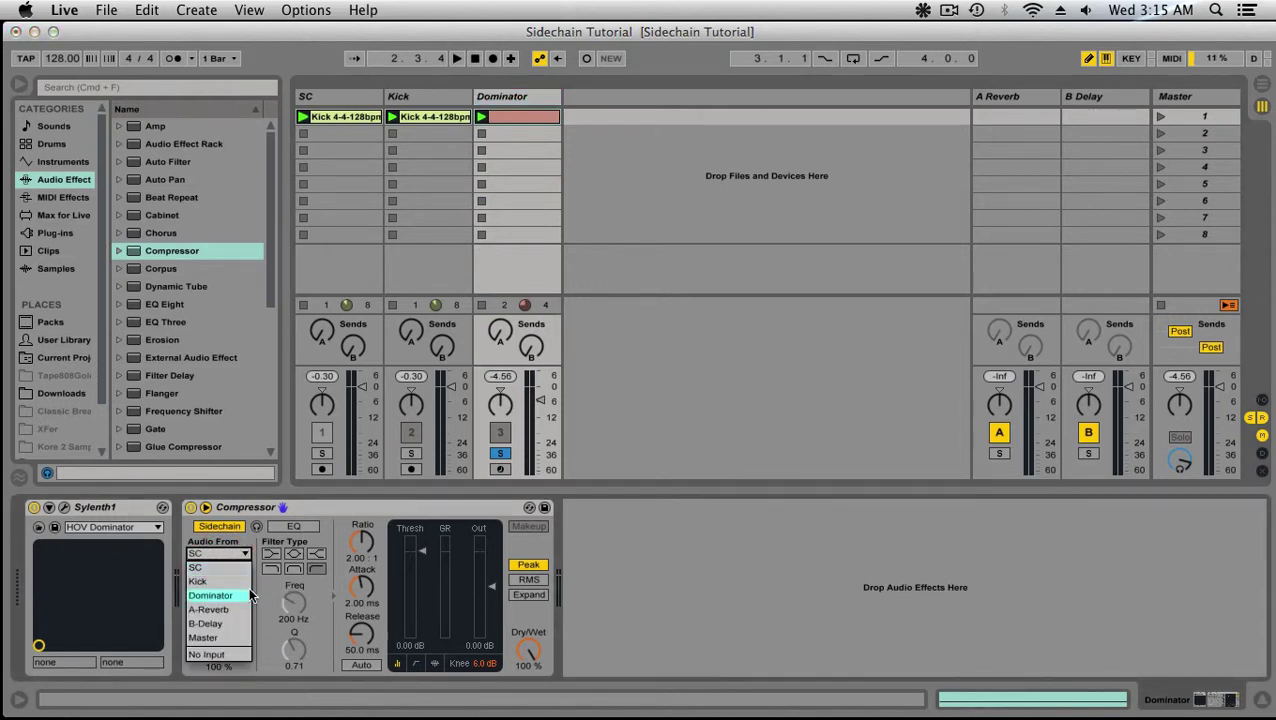
left_click(235, 598)
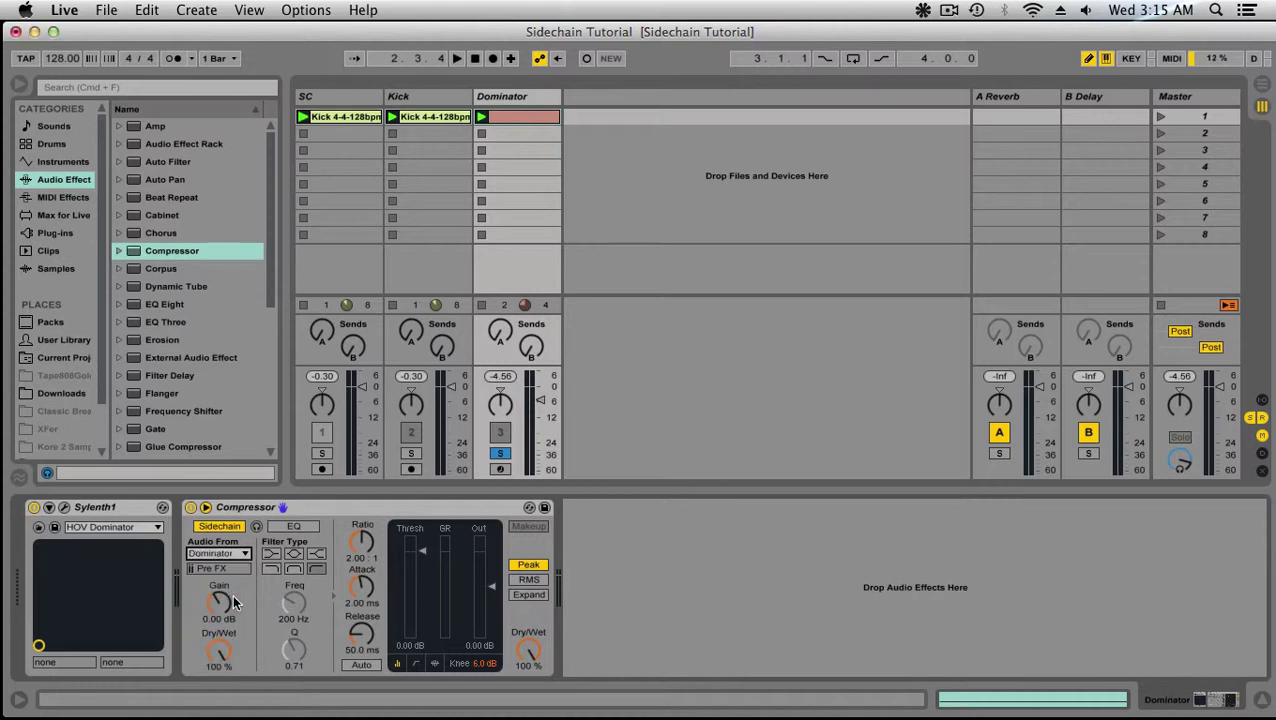
left_click(492, 98)
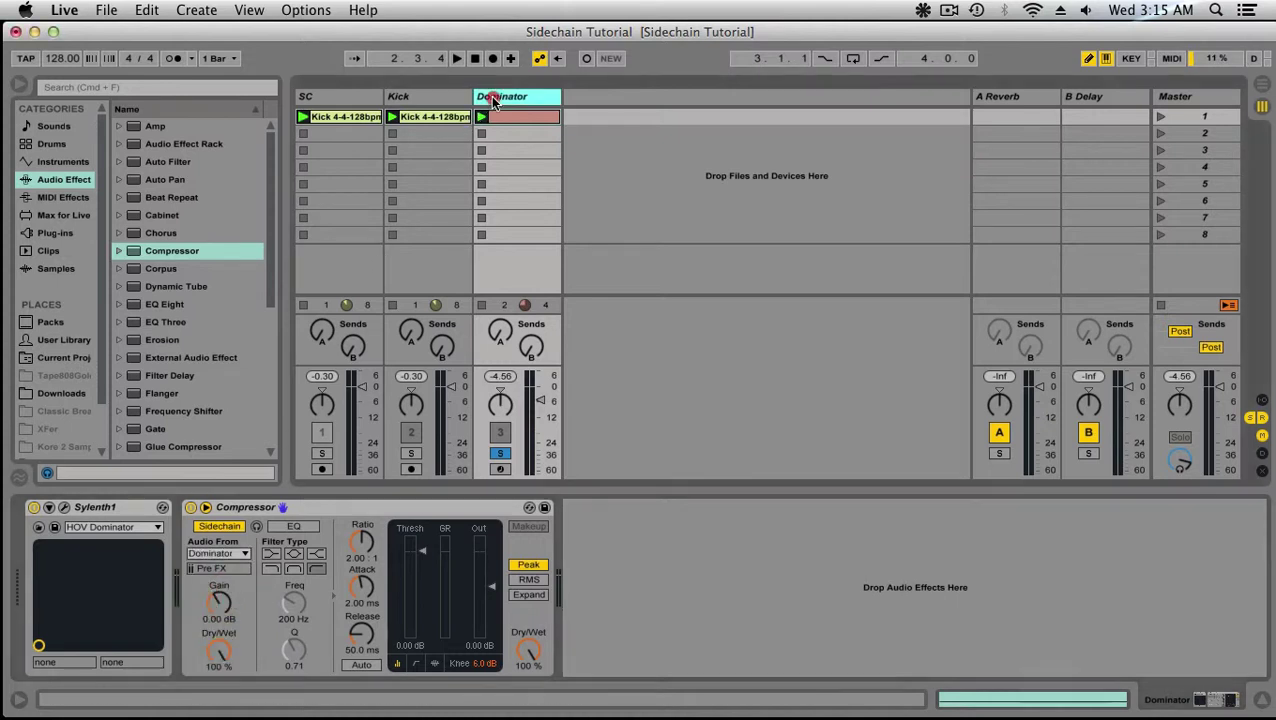
key("space")
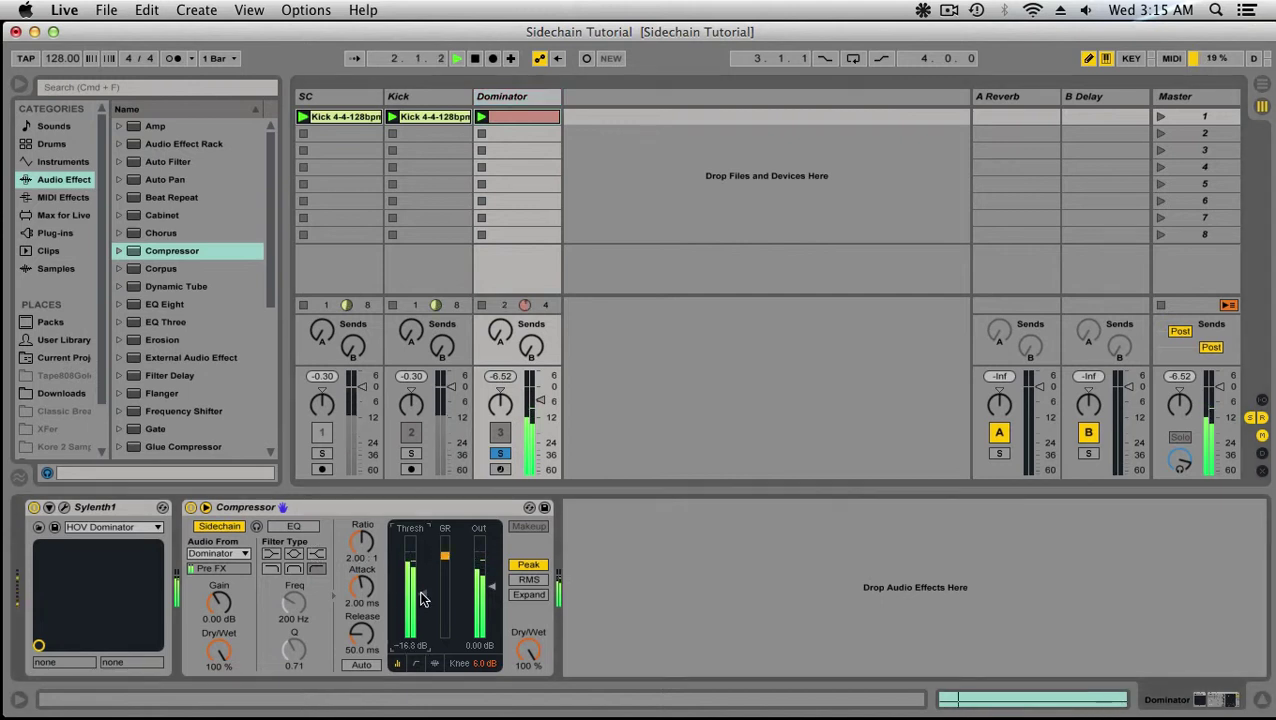
key("space")
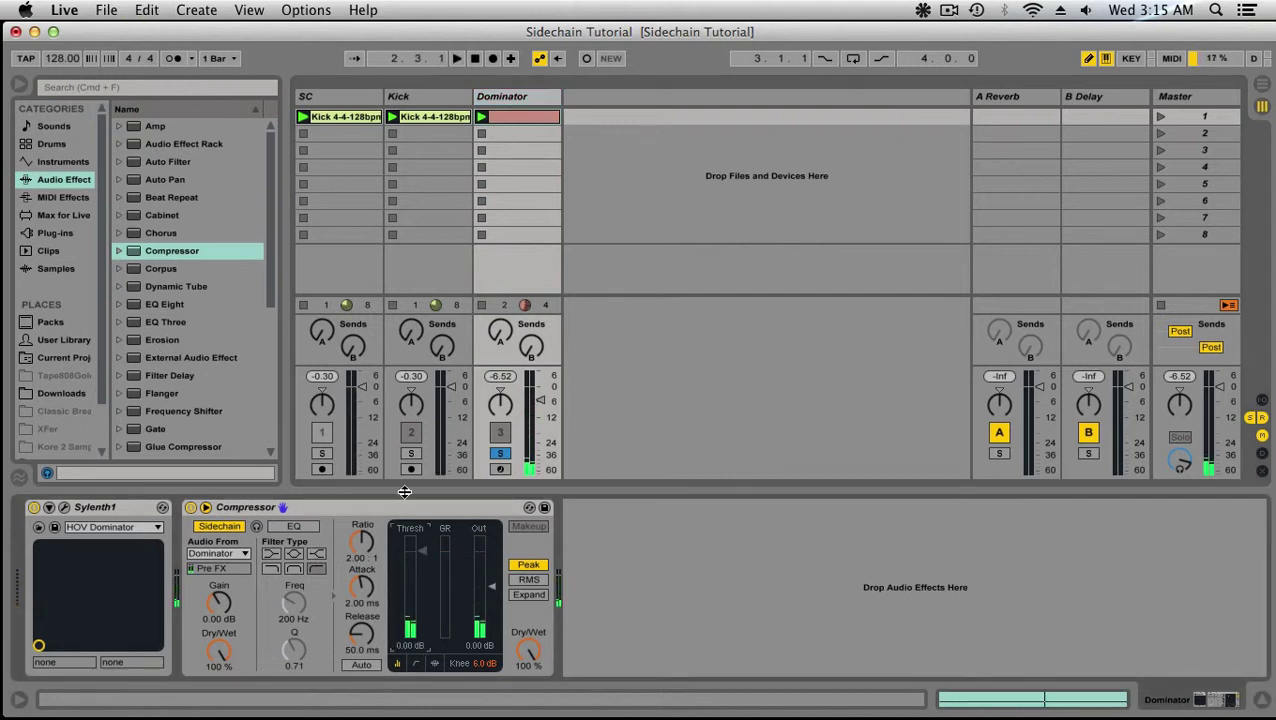
Restore the SC track as the compressor's sidechain source
left_click(225, 548)
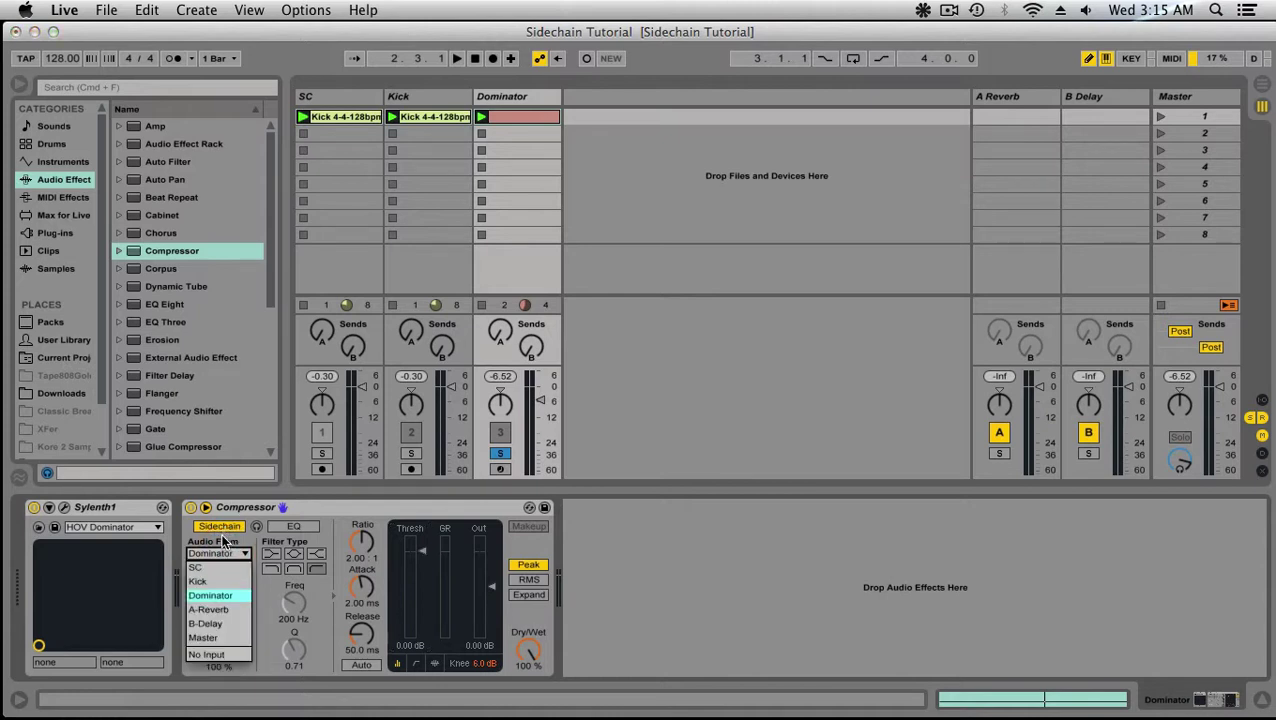
left_click(225, 541)
left_click(224, 554)
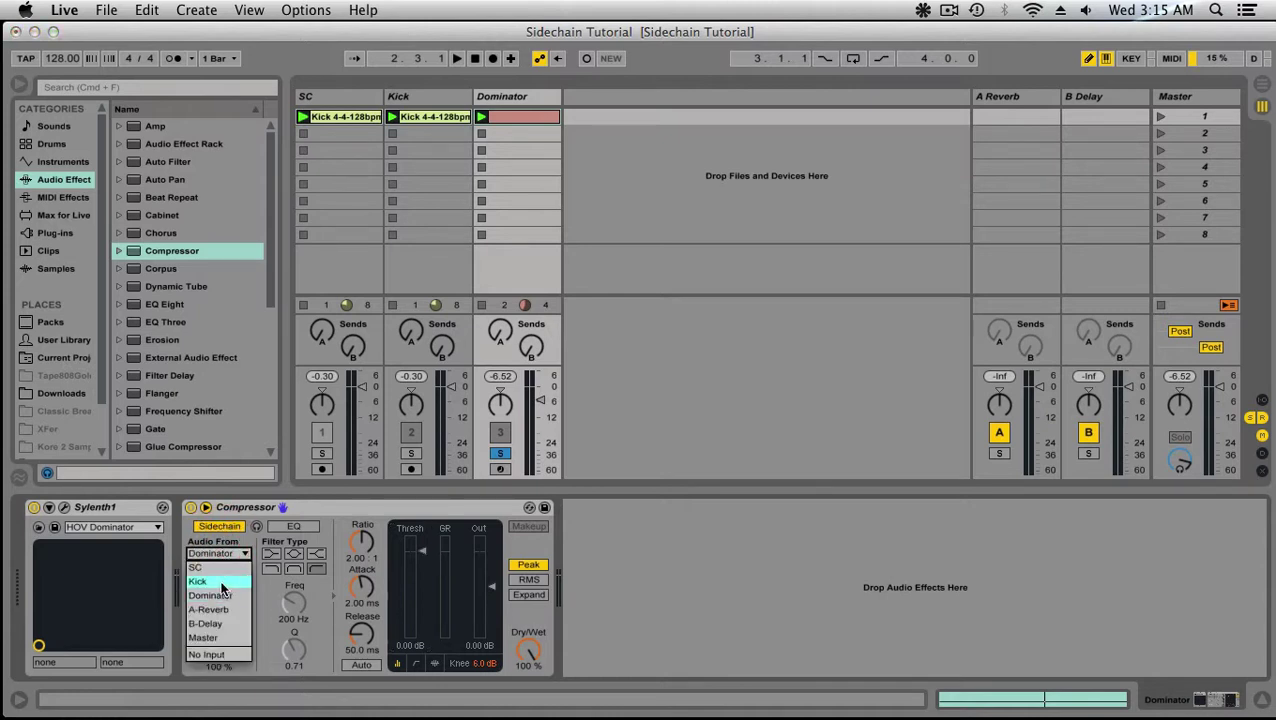
left_click(210, 567)
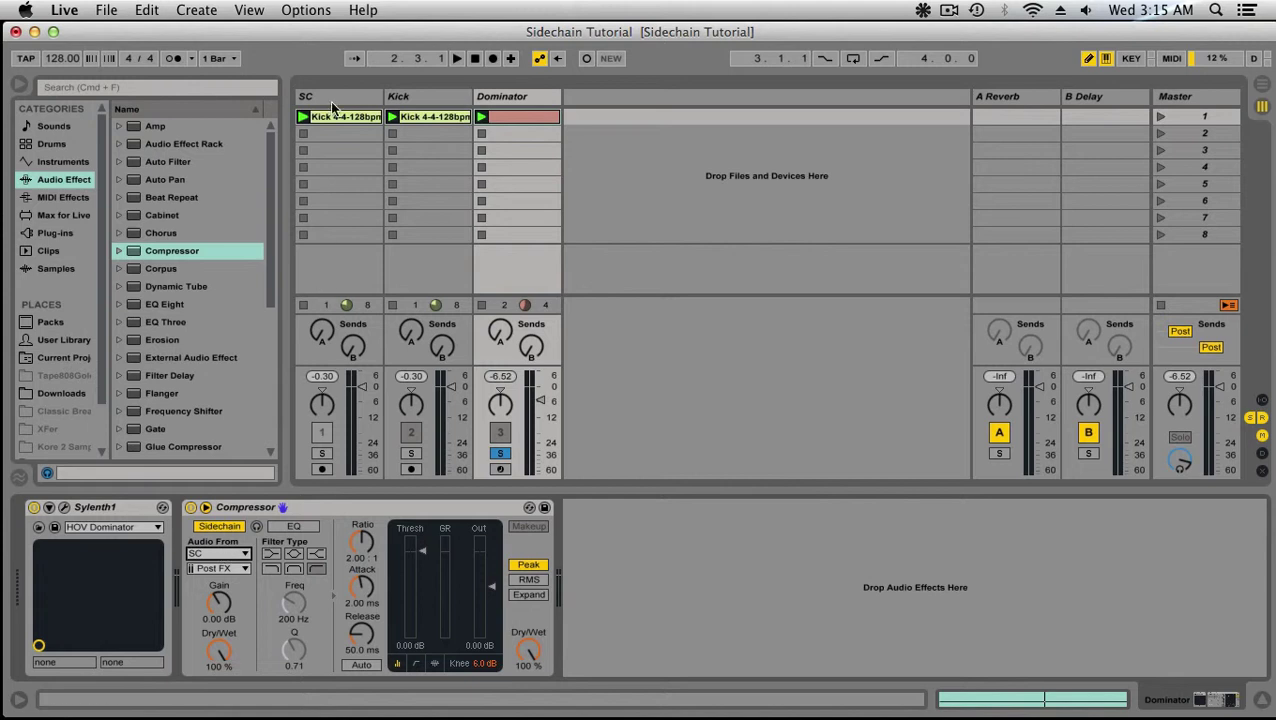
Find the House-122bpm.alc clip in the library and add it to a new audio track beside Dominator
left_click(50, 251)
scroll(193, 258, "down", 5)
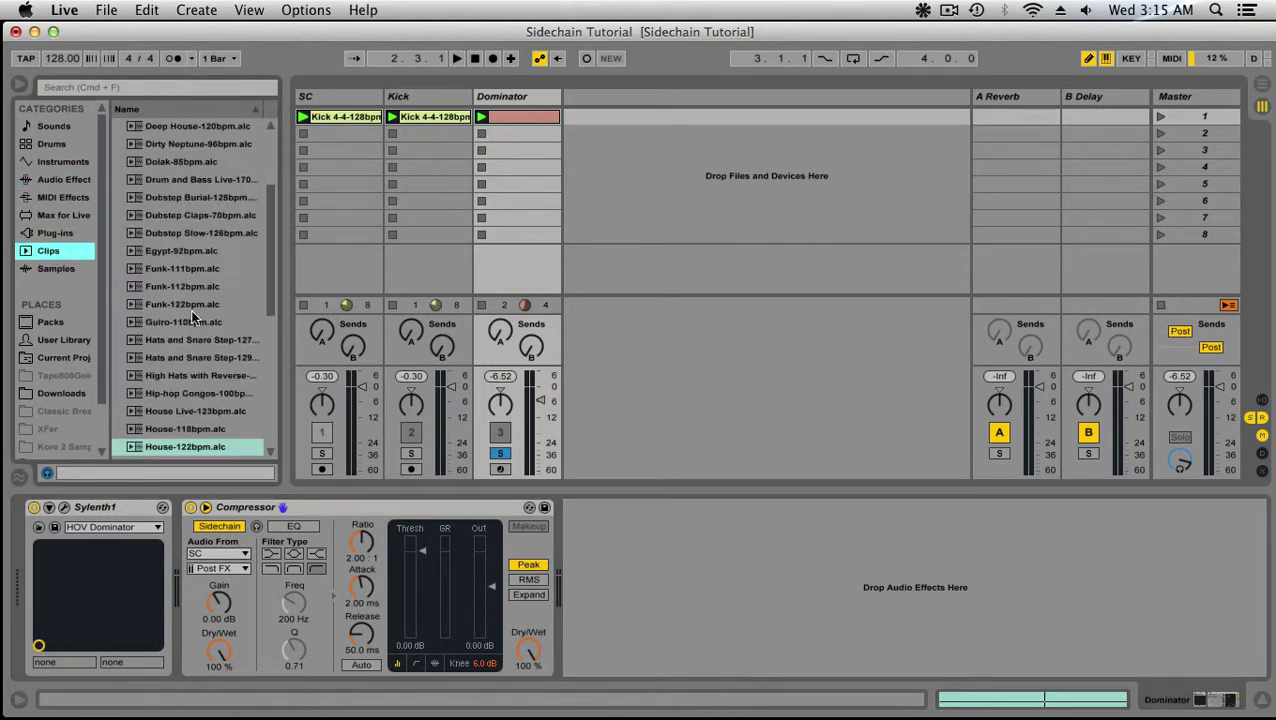
left_click(185, 442)
scroll(185, 420, "down", 3)
left_click_drag(183, 390, 603, 117)
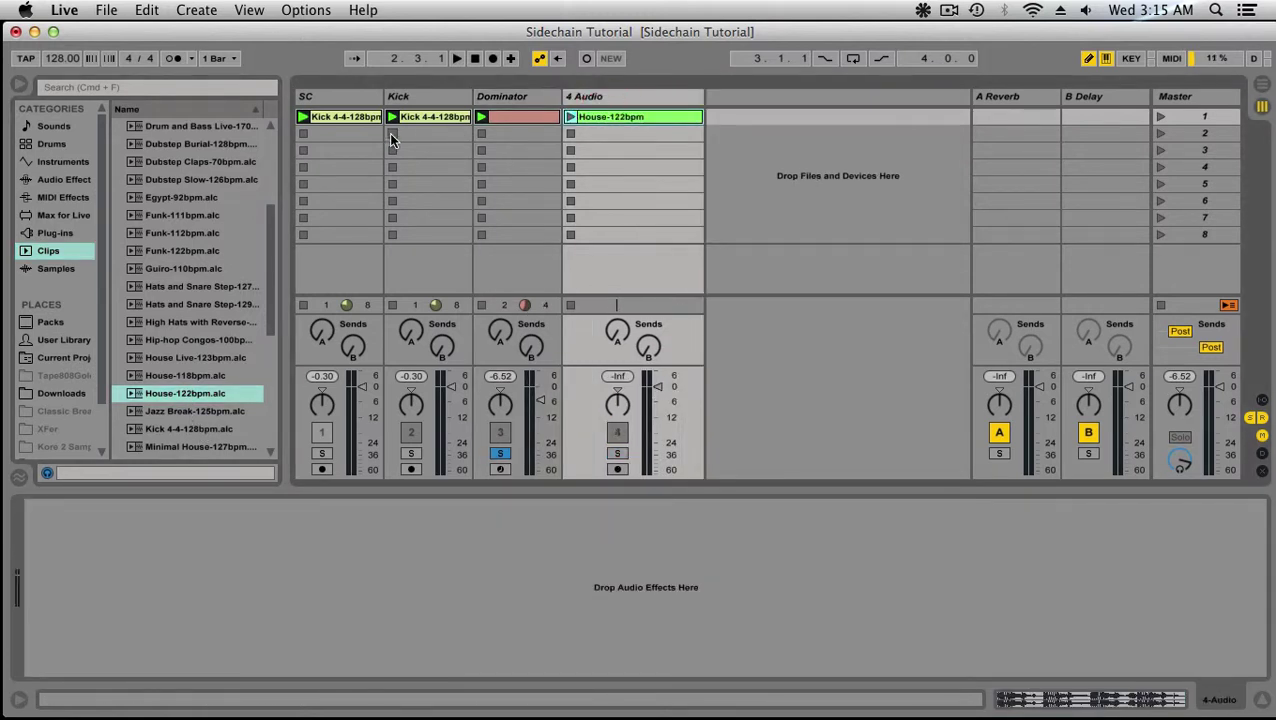
Stop the SC and Kick clips and play House-122bpm together with the unsoloed Dominator track
left_click(391, 134)
left_click(303, 134)
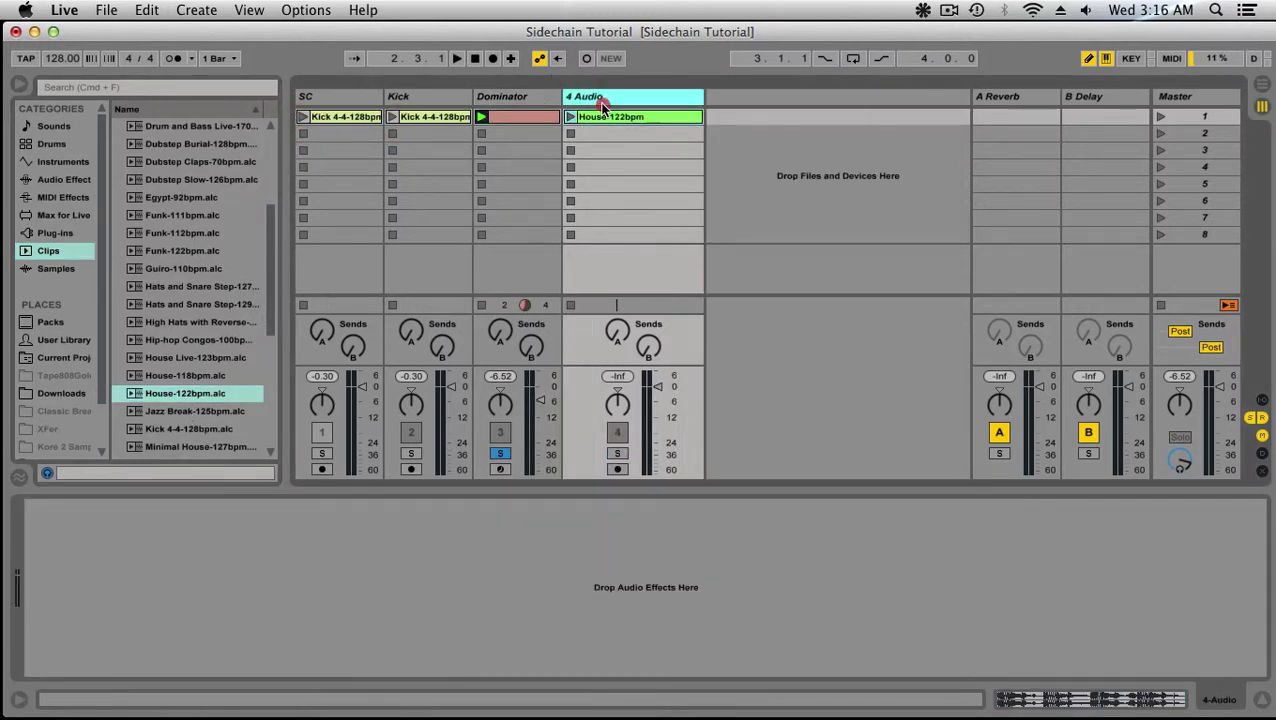
left_click(571, 117)
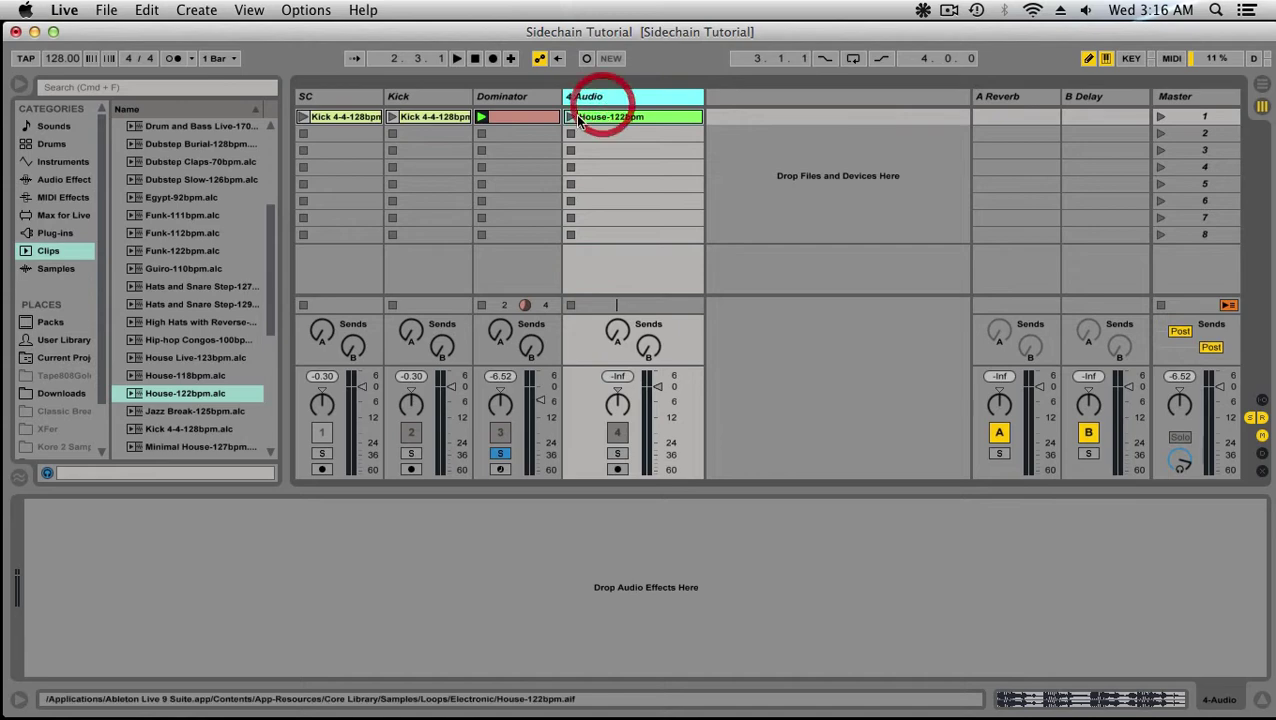
left_click(500, 453)
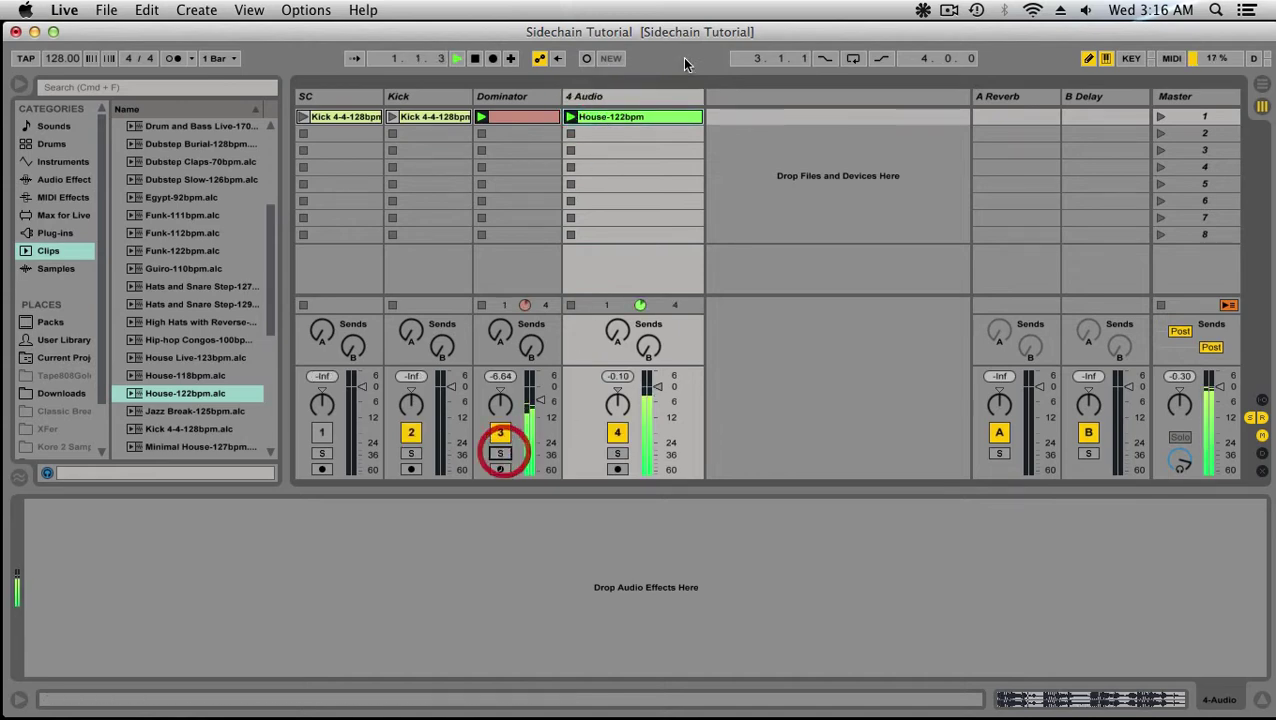
Transpose the House-122bpm clip to -2 st and rename its track to Loop
left_click(609, 117)
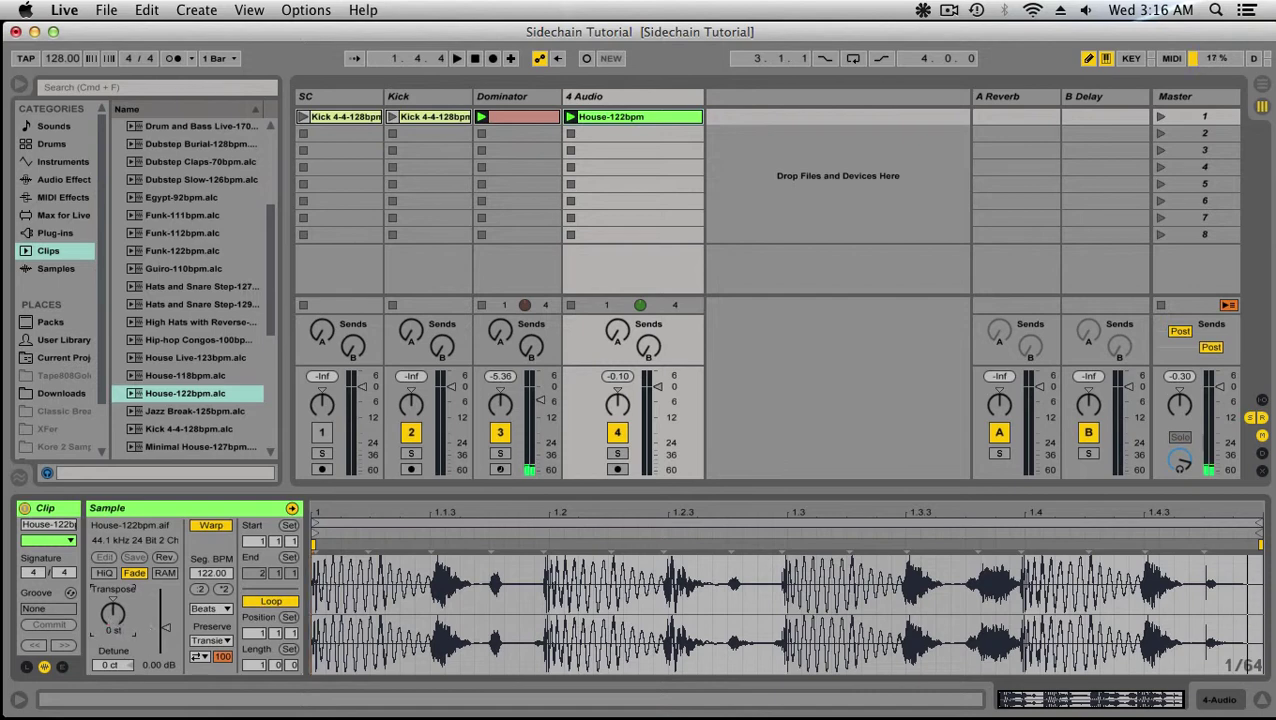
left_click(533, 95)
left_click(582, 96)
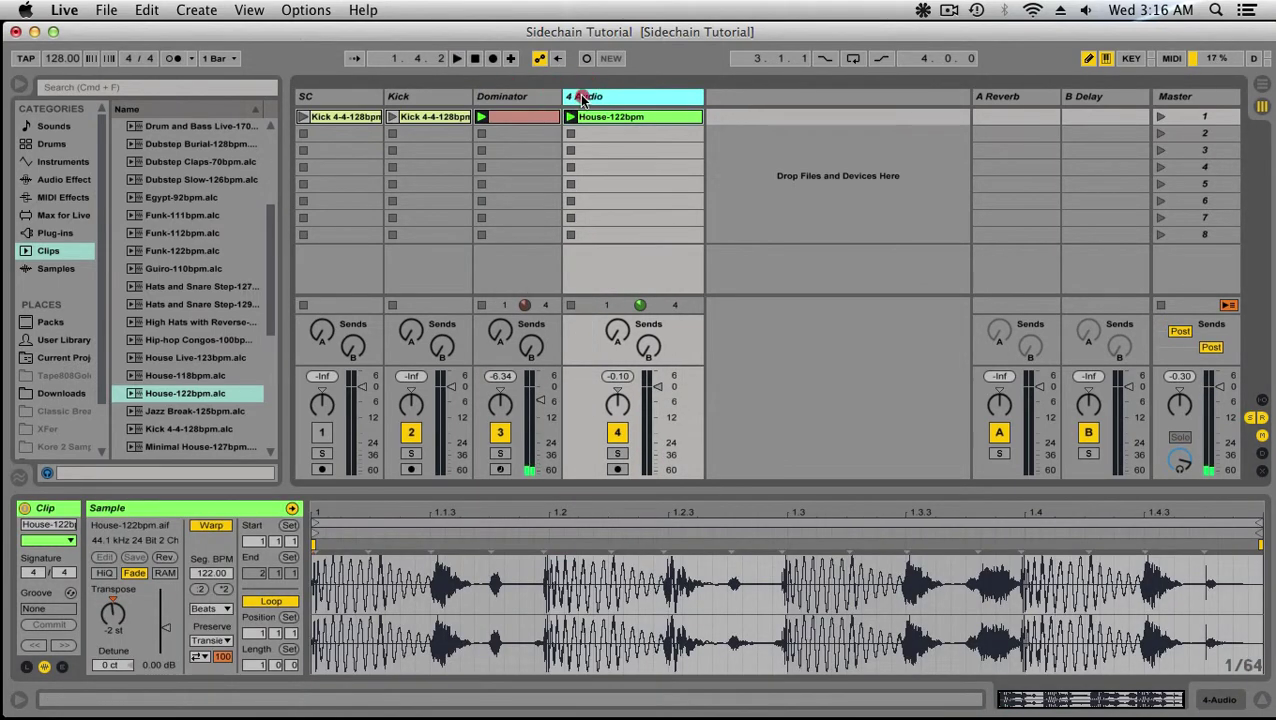
key("super+r")
type("Loop")
key("Return")
Show the Dominator track's device chain and set its Compressor's sidechain source to the Loop track
left_click(546, 97)
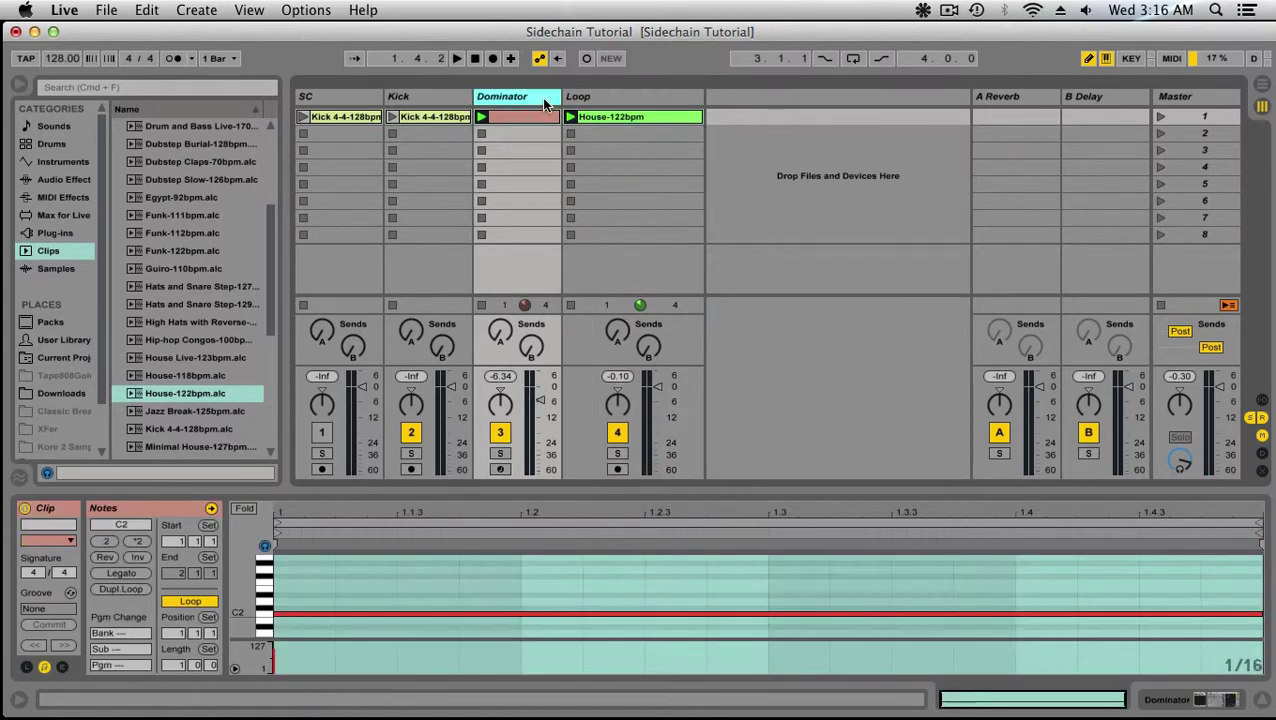
left_click(606, 98)
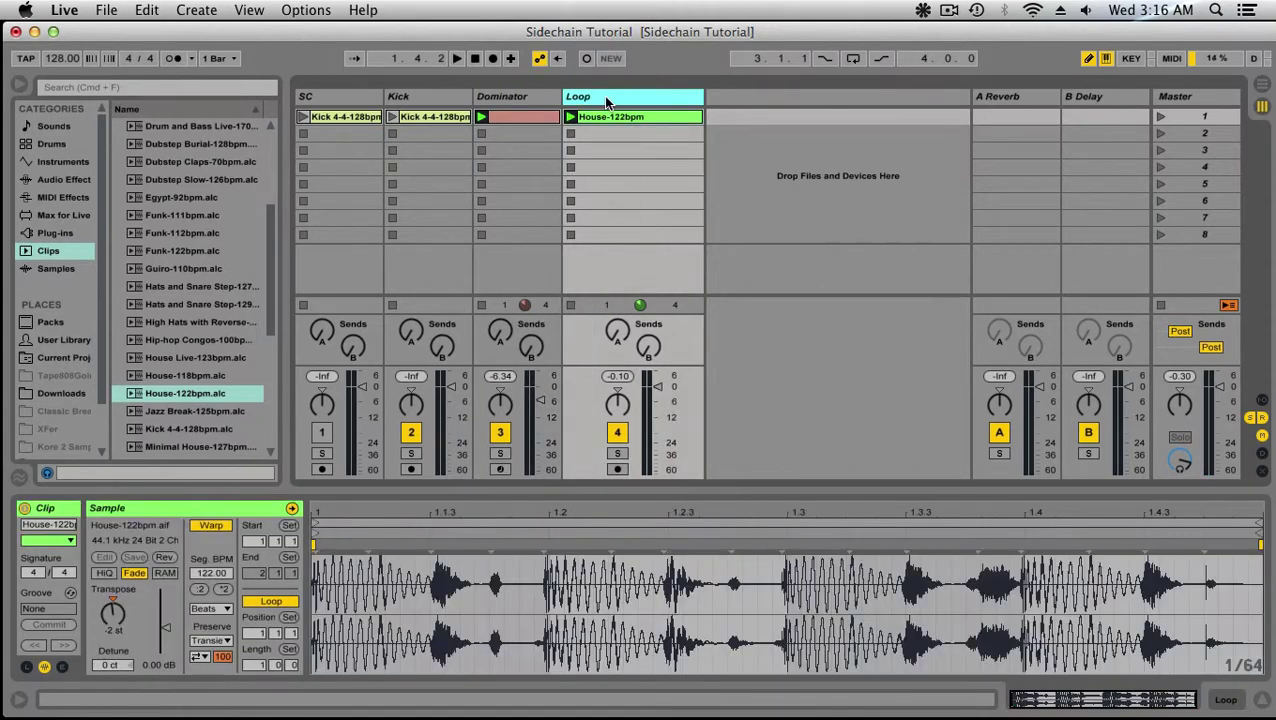
left_click(536, 97)
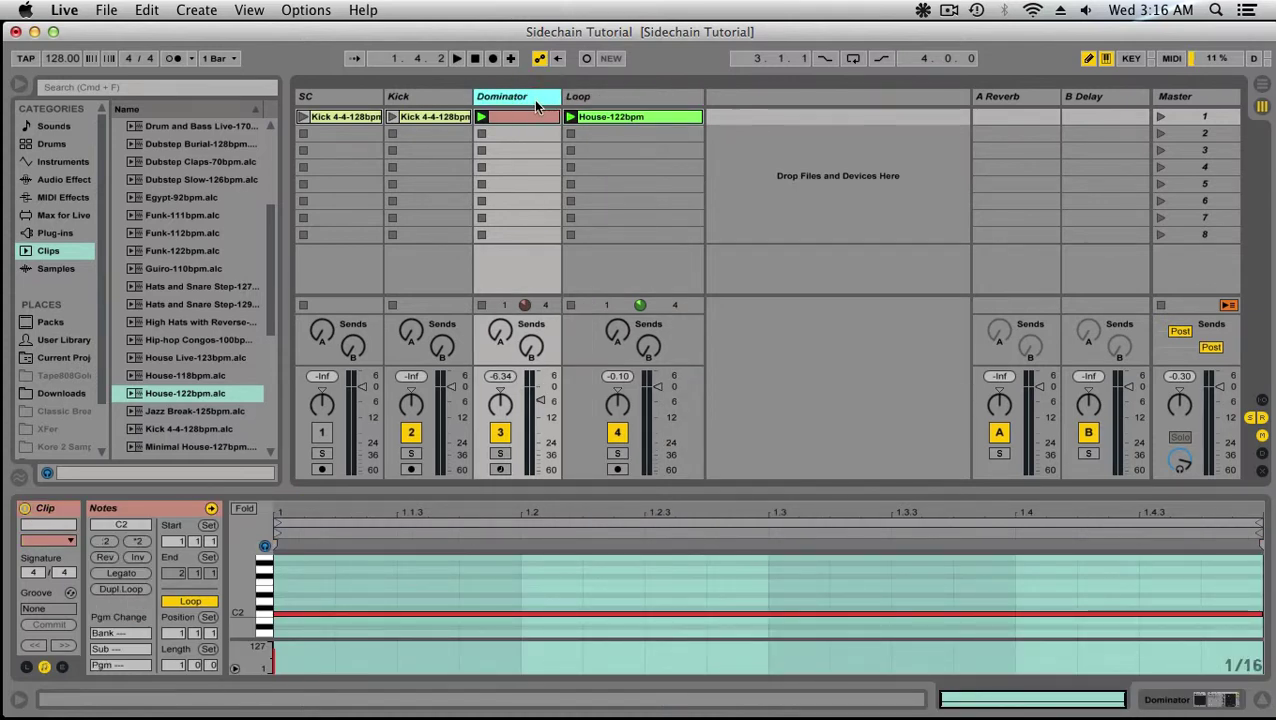
key("shift+Tab")
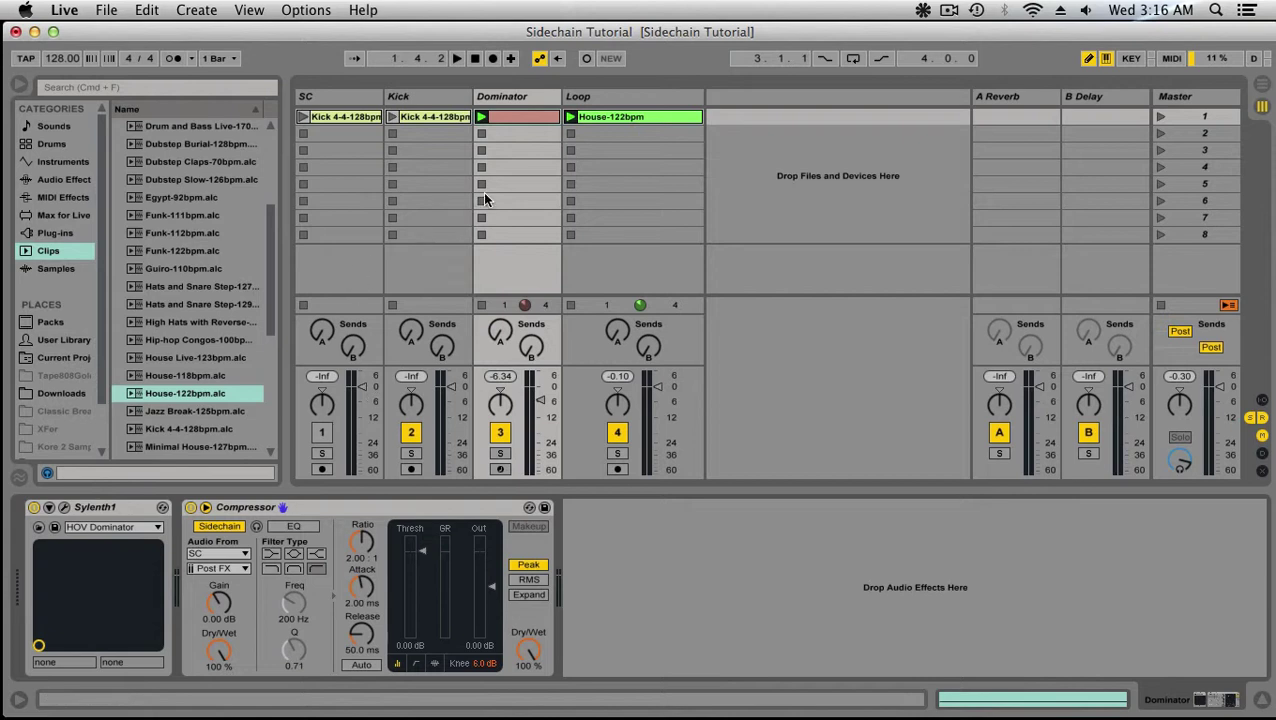
left_click(536, 96)
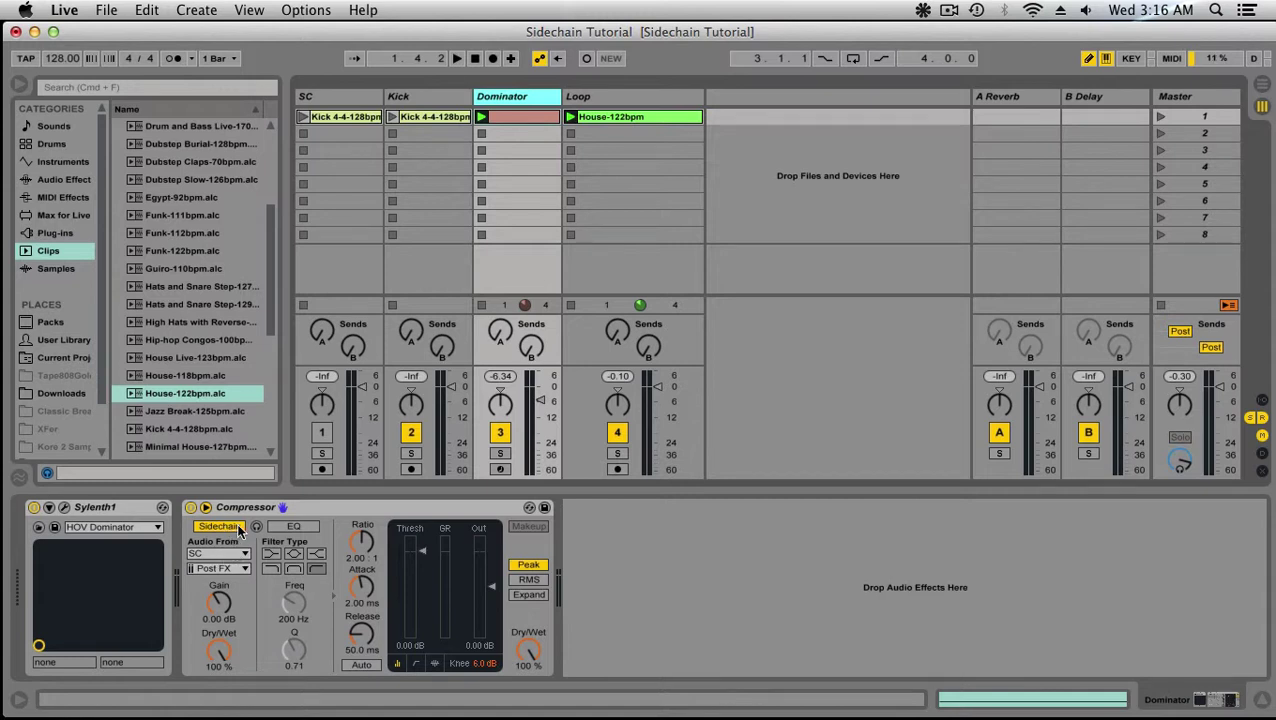
left_click(316, 510)
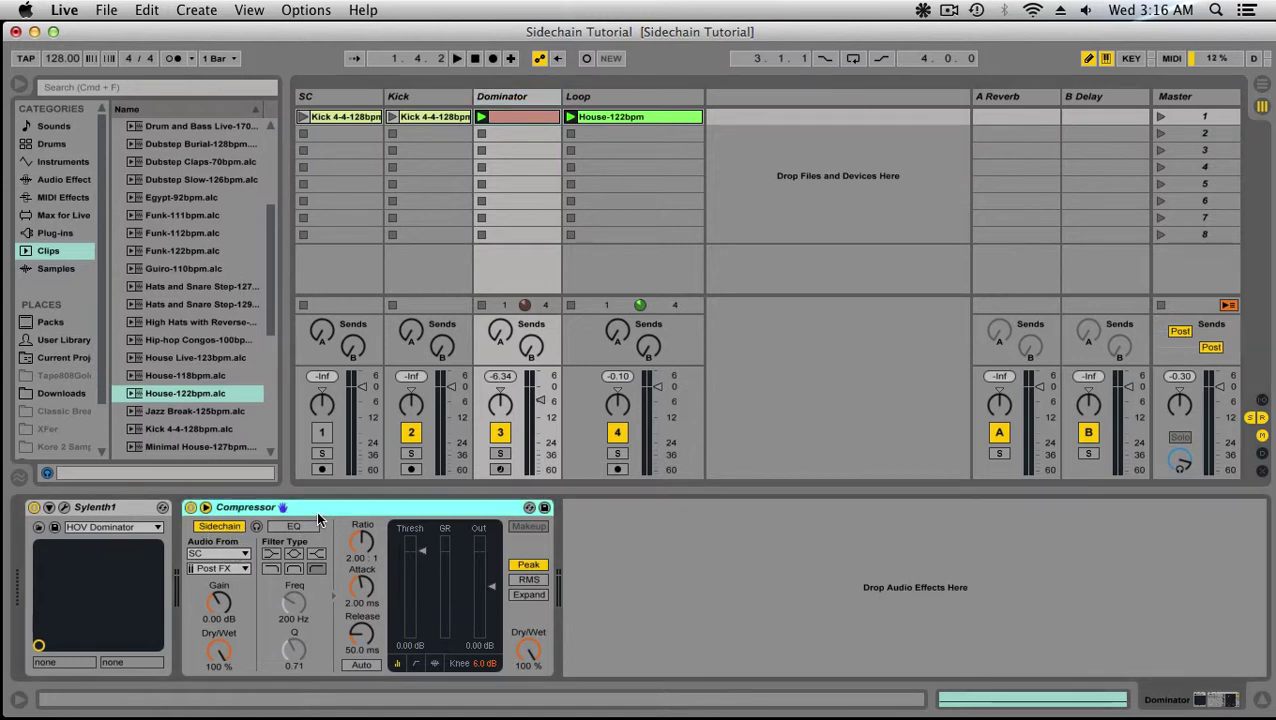
left_click(210, 554)
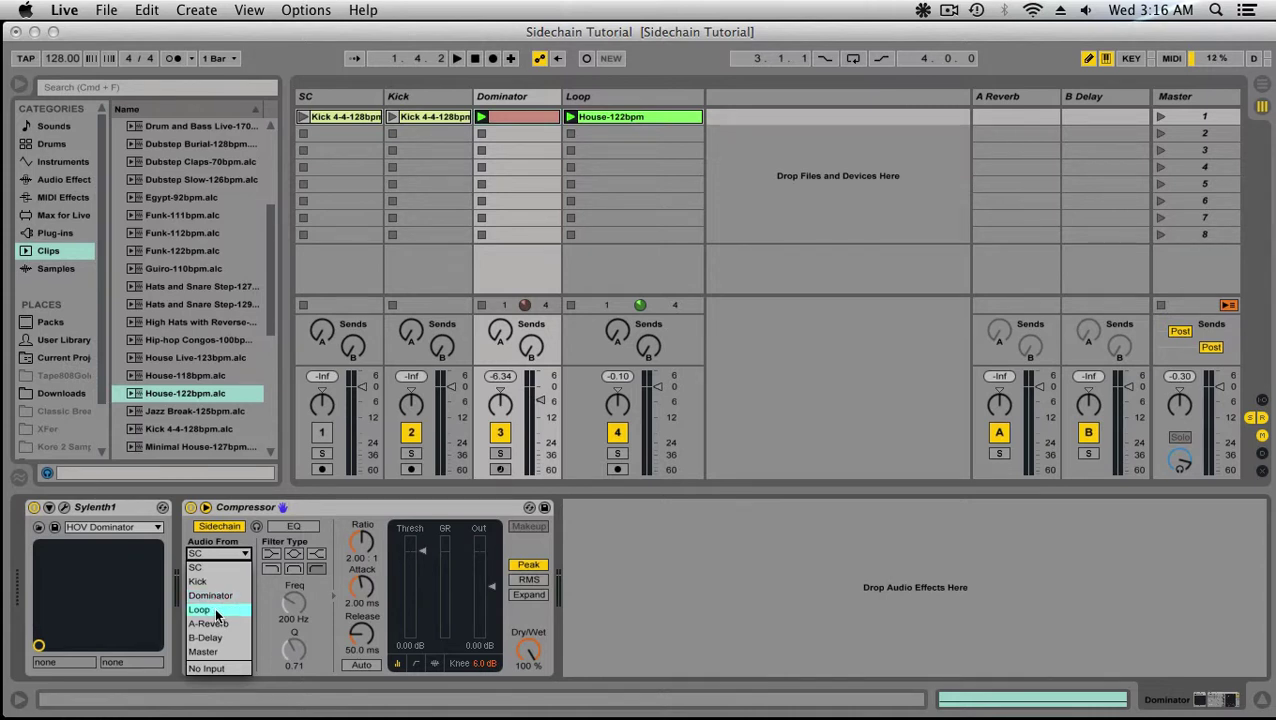
left_click(209, 609)
Enable the compressor's sidechain EQ with a low-pass filter and set its frequency to 54.2 Hz
left_click(288, 527)
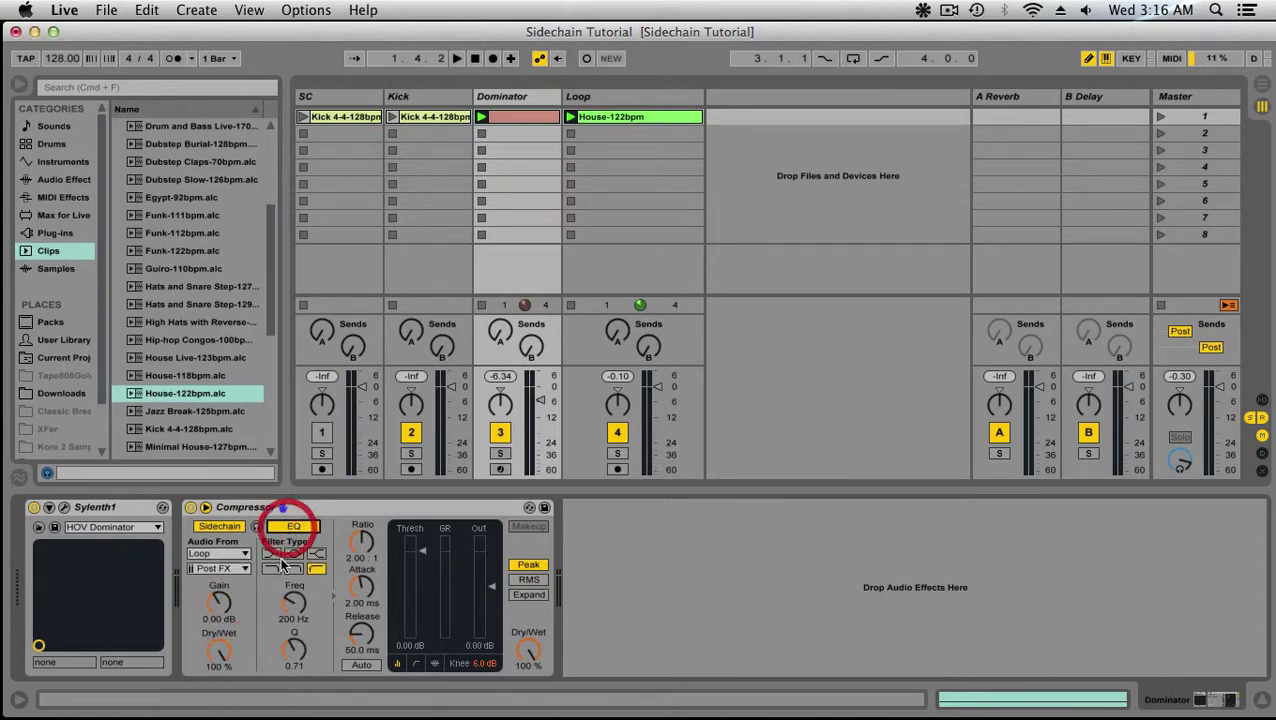
left_click(270, 568)
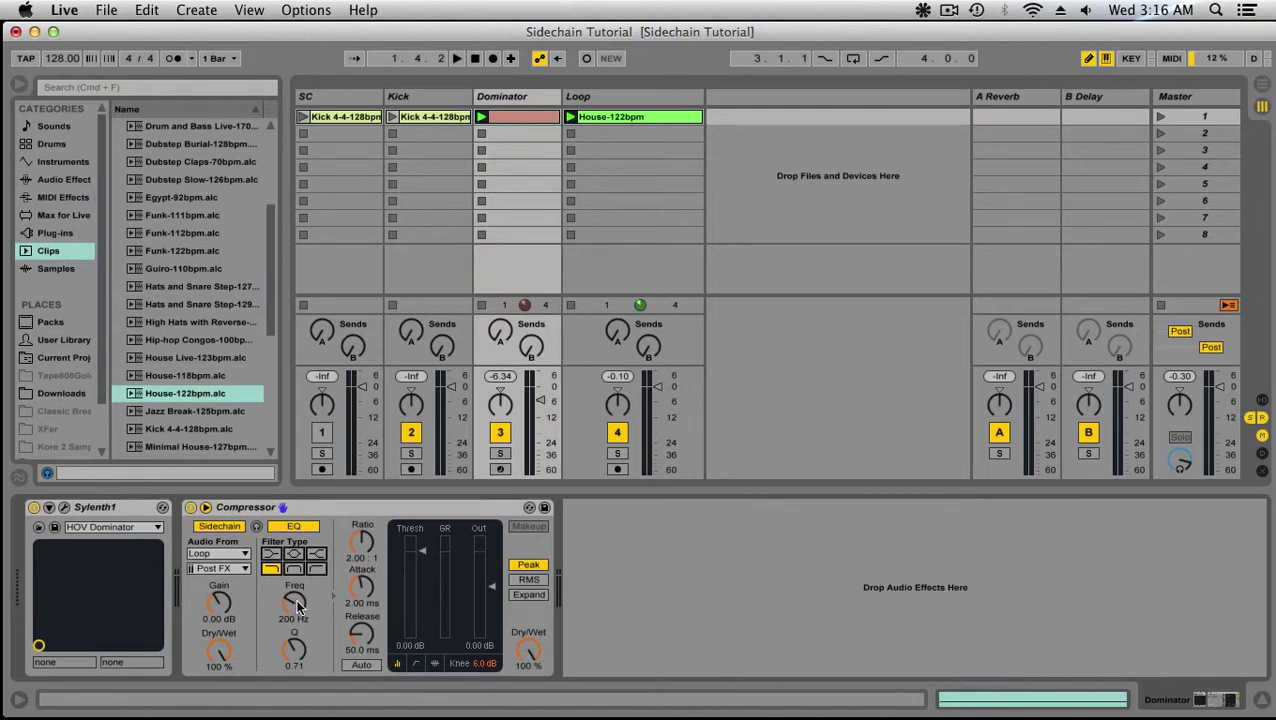
left_click(295, 604)
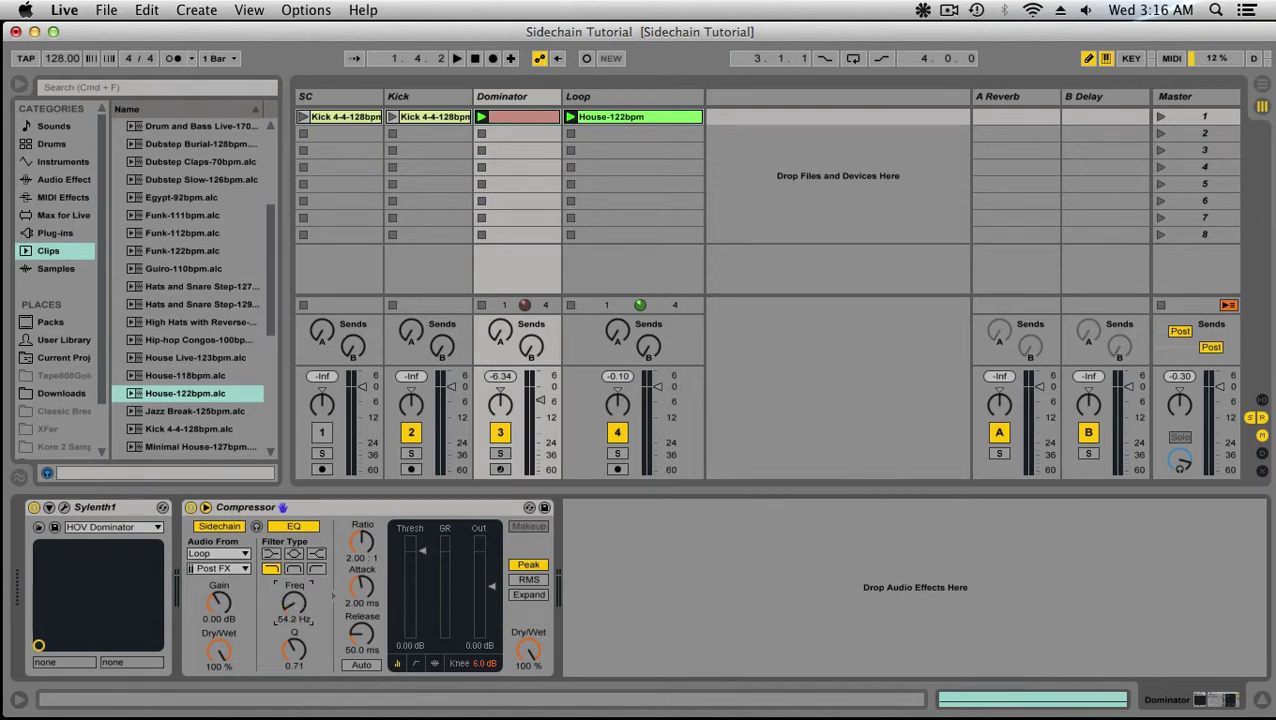
Play the clips, briefly solo the Loop track, and lower the compressor's threshold to -30.0 dB
key("space")
left_click(617, 453)
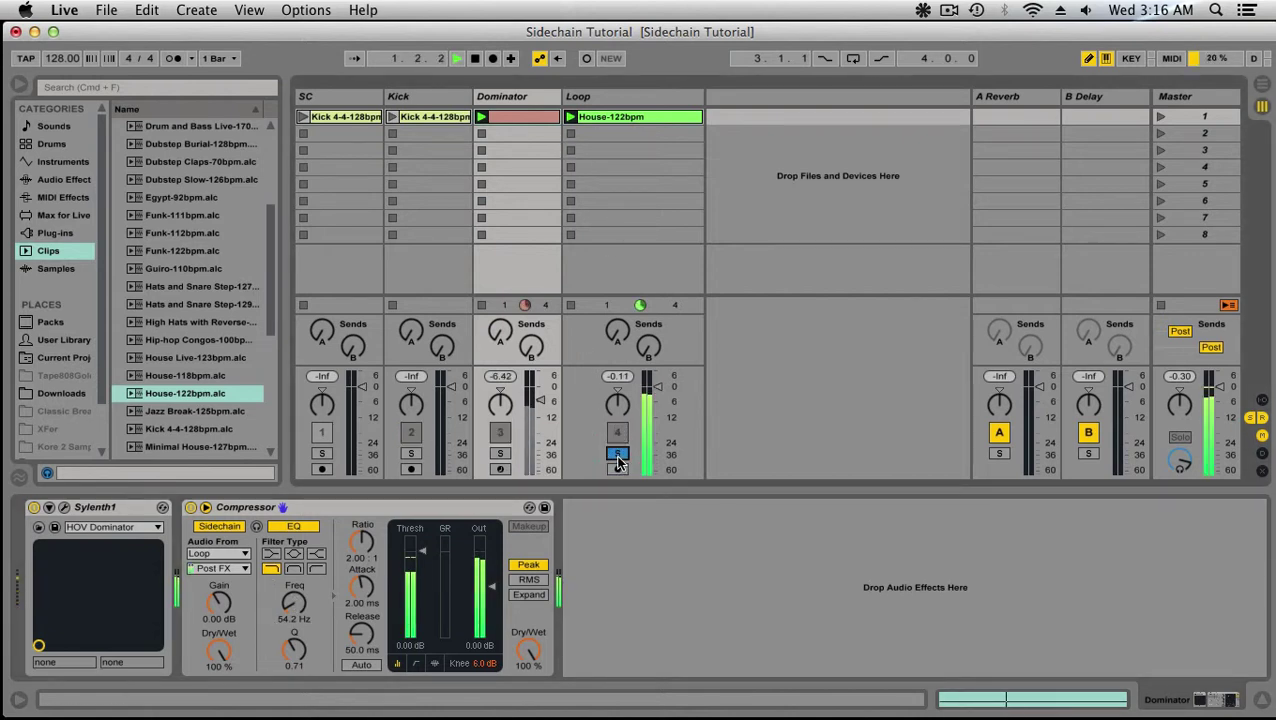
left_click(617, 453)
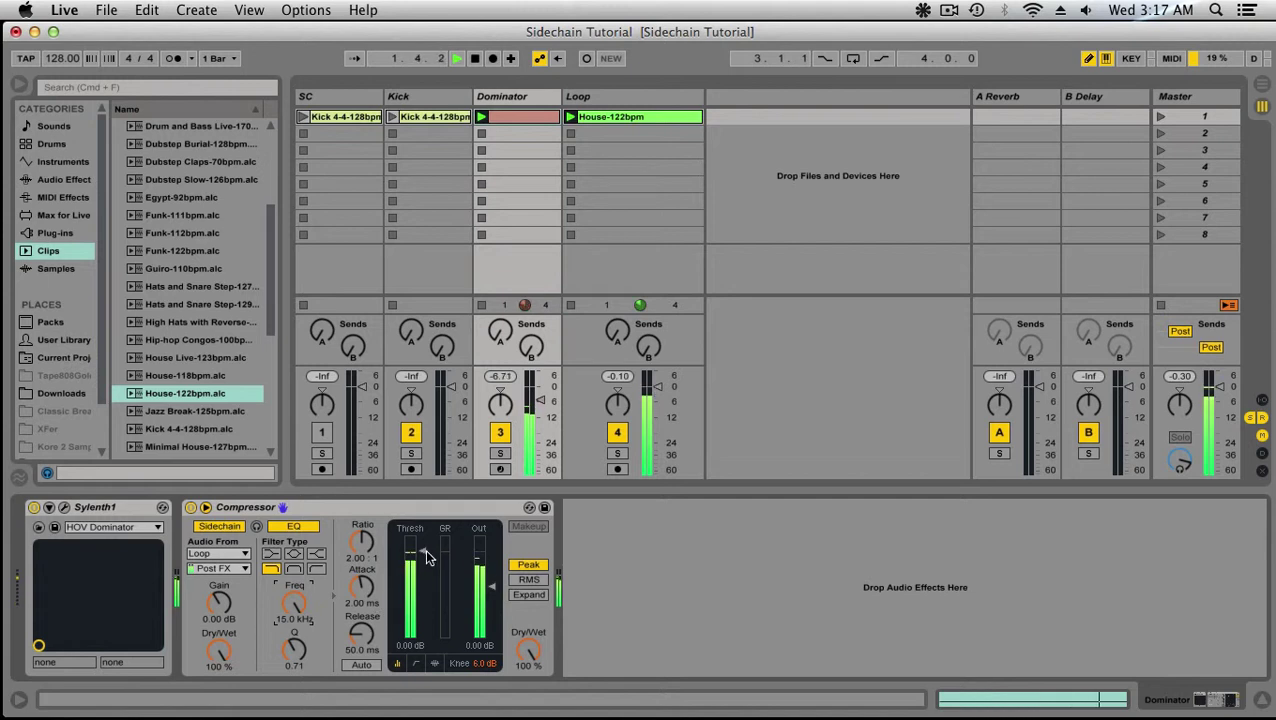
left_click_drag(427, 557, 427, 596)
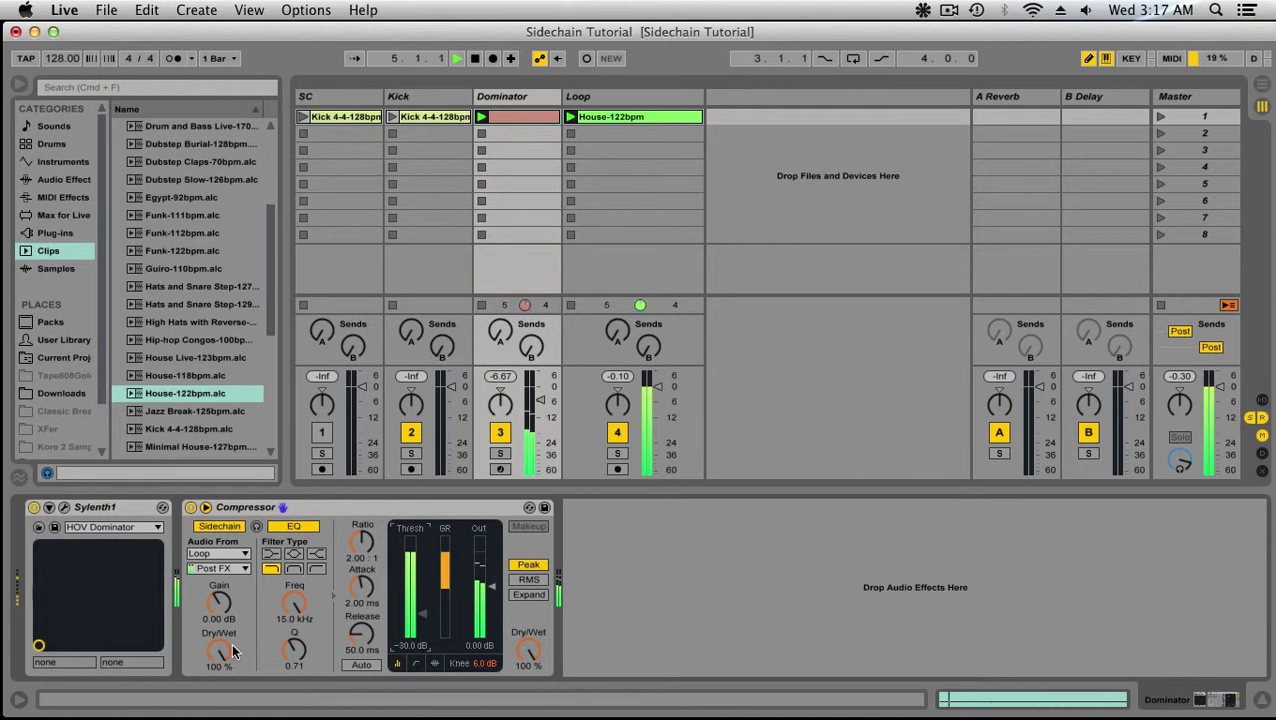
Tune the sidechain low-pass frequency to 51.6 Hz, listening to the sidechain signal while the Loop track is temporarily muted
left_click_drag(293, 602, 293, 692)
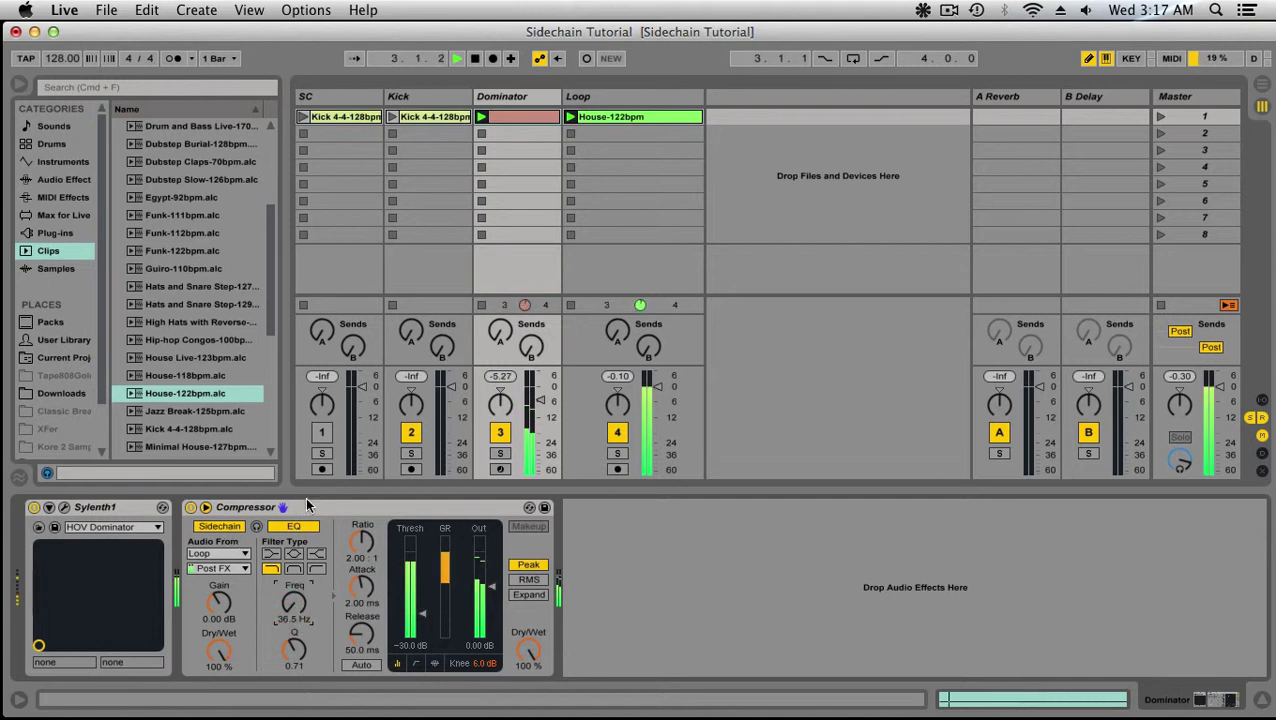
left_click(617, 432)
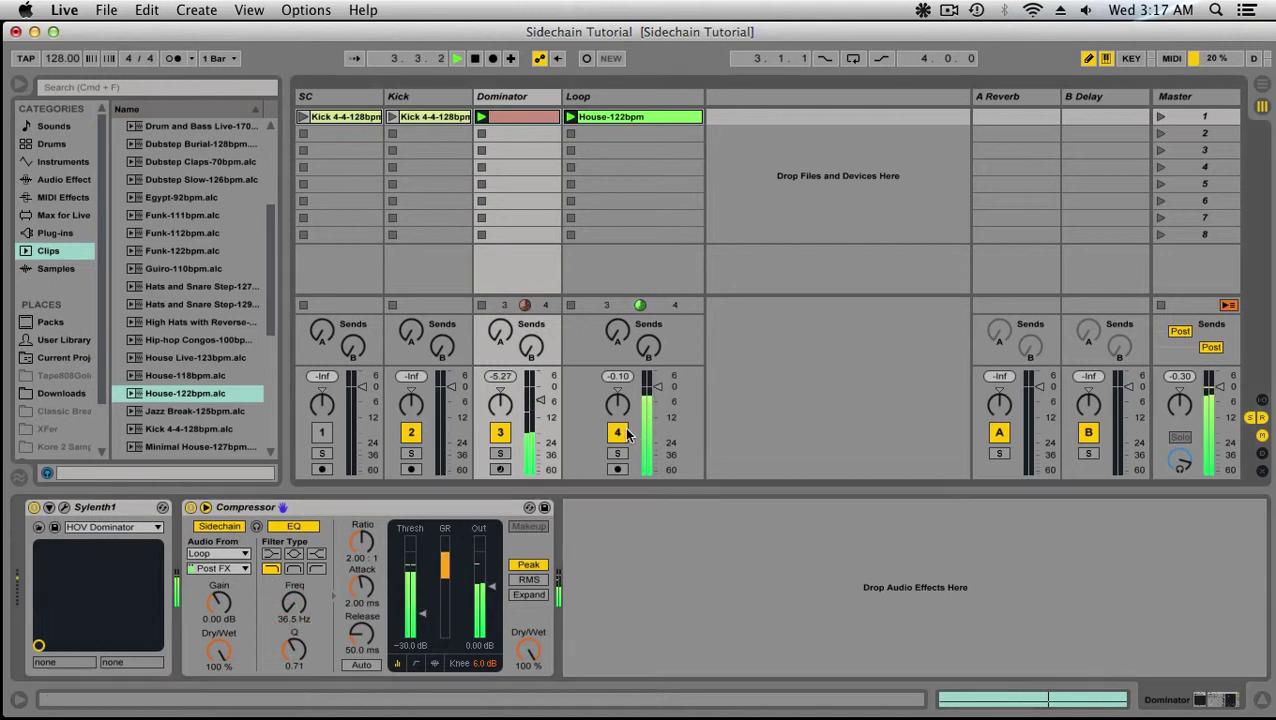
left_click(257, 527)
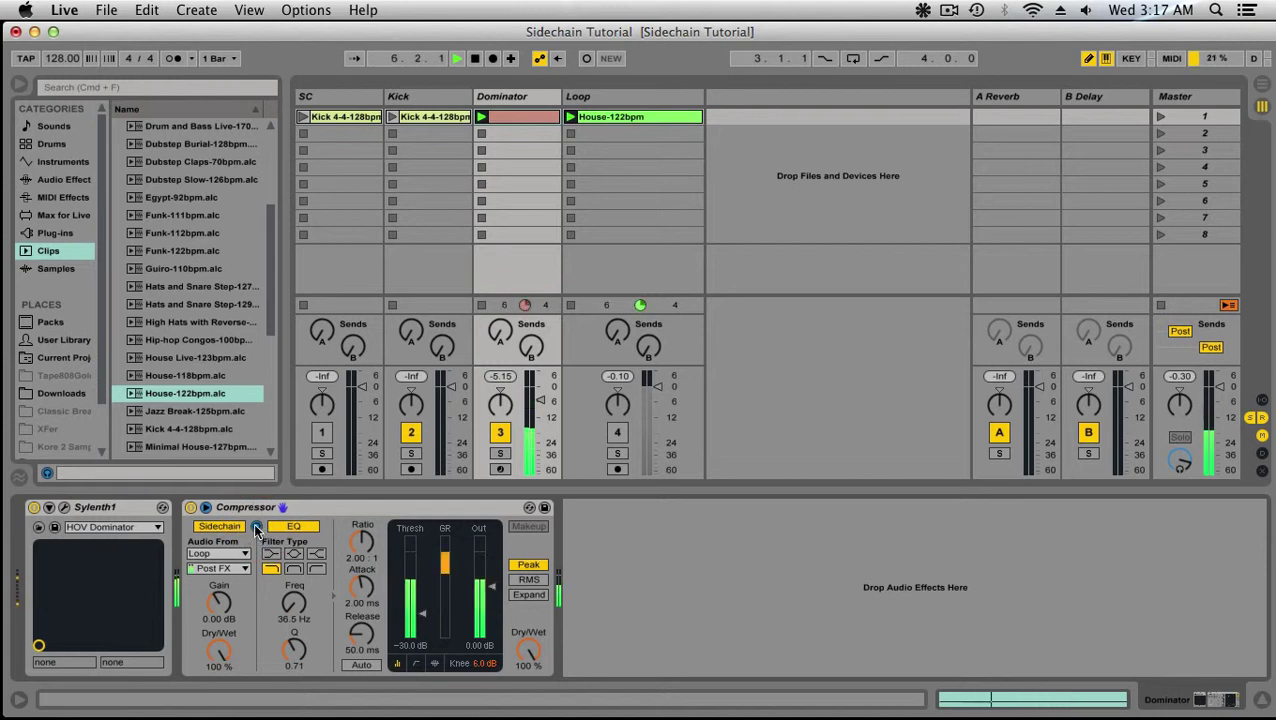
mouse_move(293, 601)
left_mouse_down()
mouse_move(293, 545)
mouse_move(293, 592)
left_mouse_up()
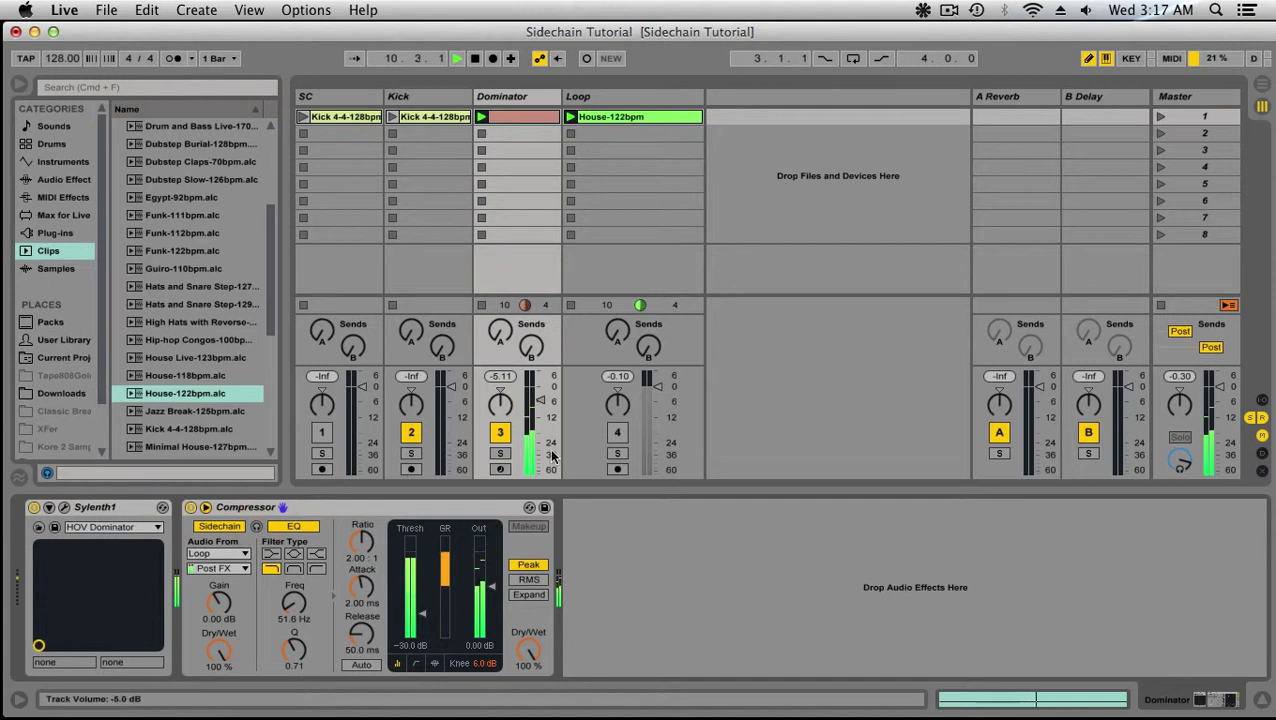
left_click(622, 431)
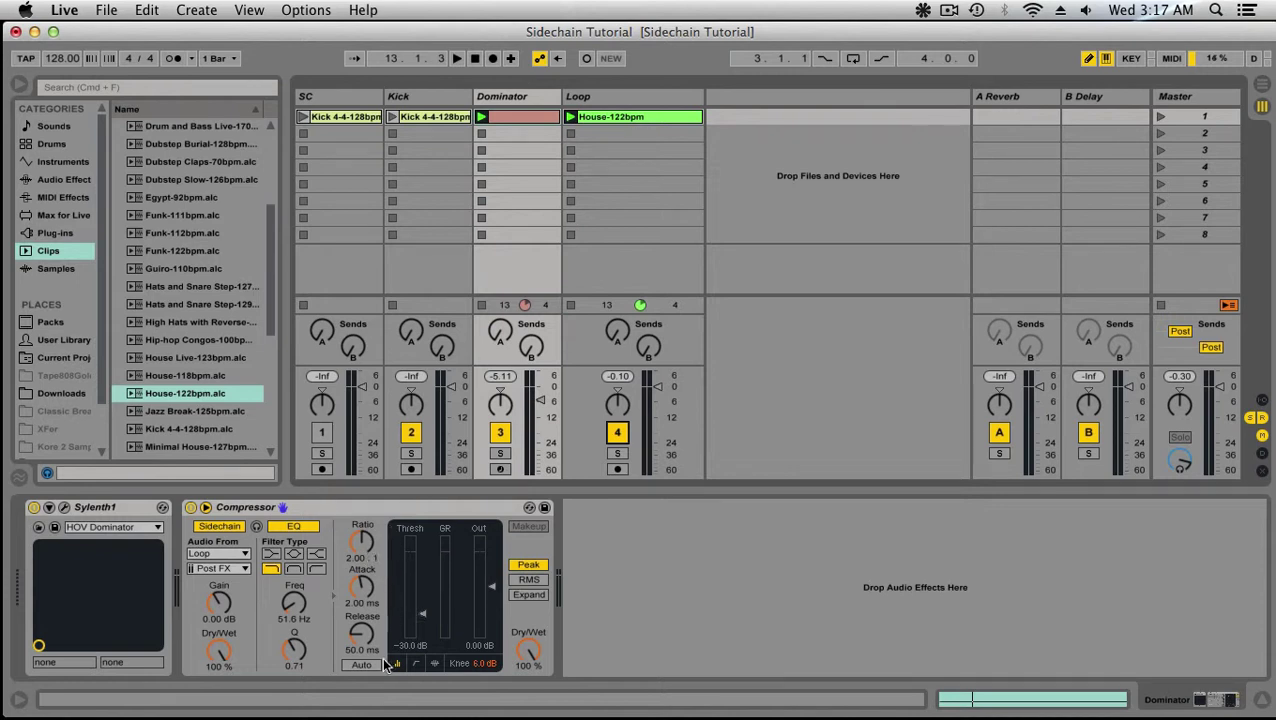
Raise the compressor's ratio to inf : 1 and shorten its attack to 0.01 ms while auditioning both tracks
key("space")
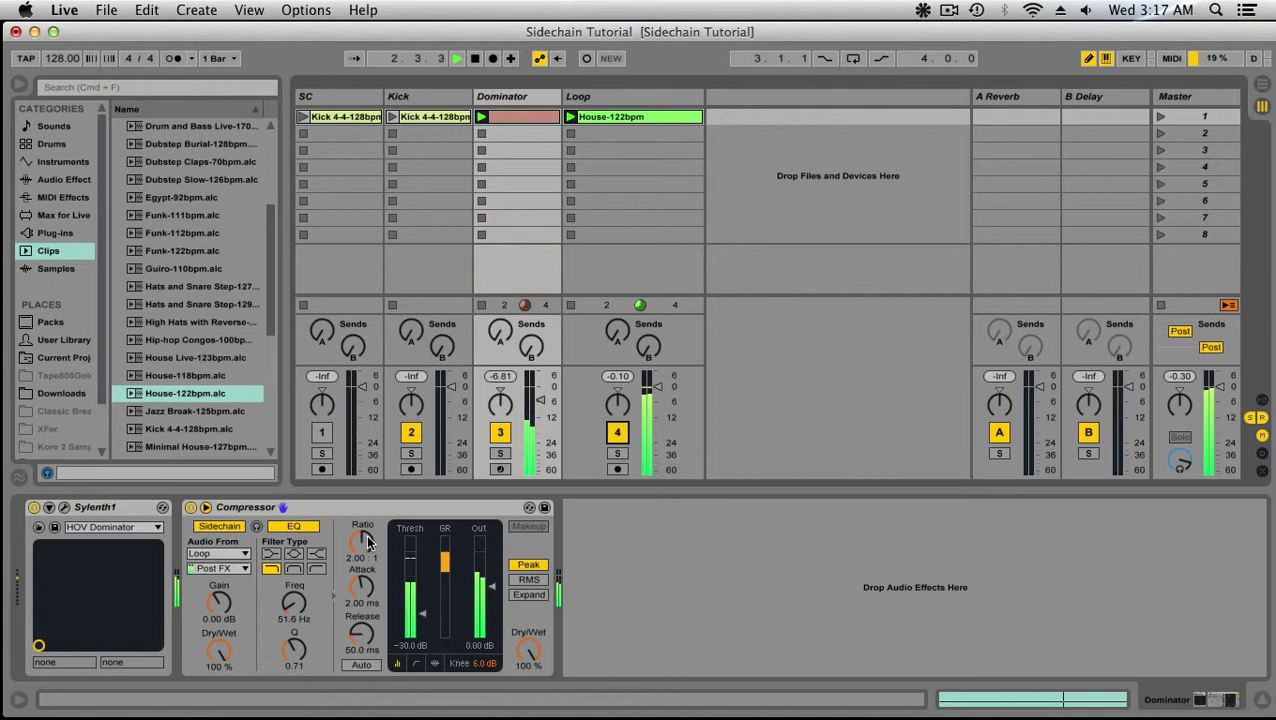
key("space")
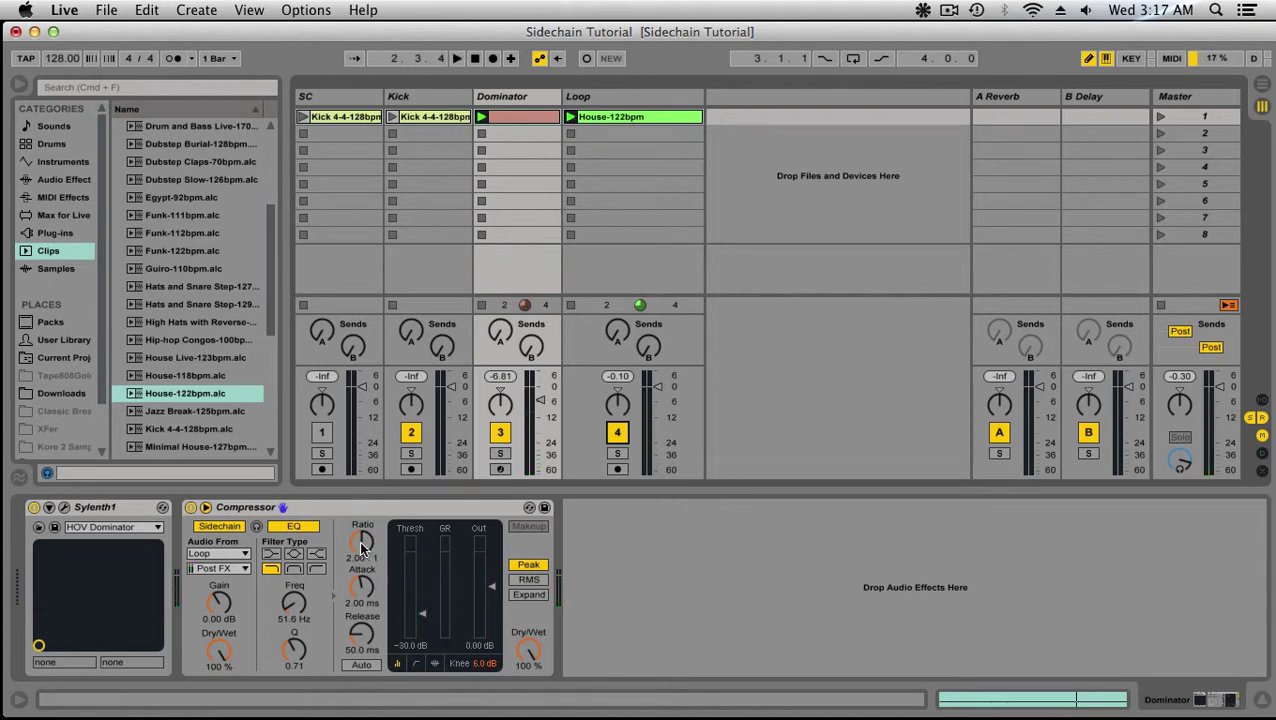
key("space")
left_click_drag(360, 545, 360, 470)
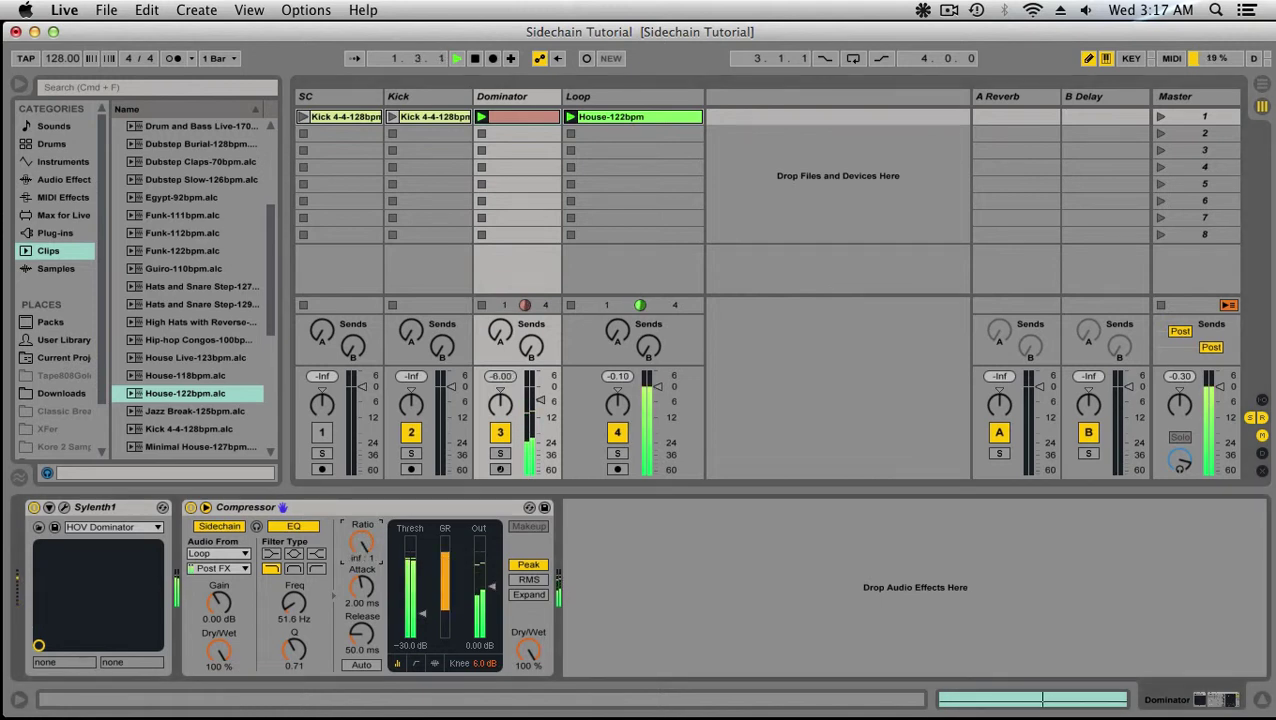
key("space")
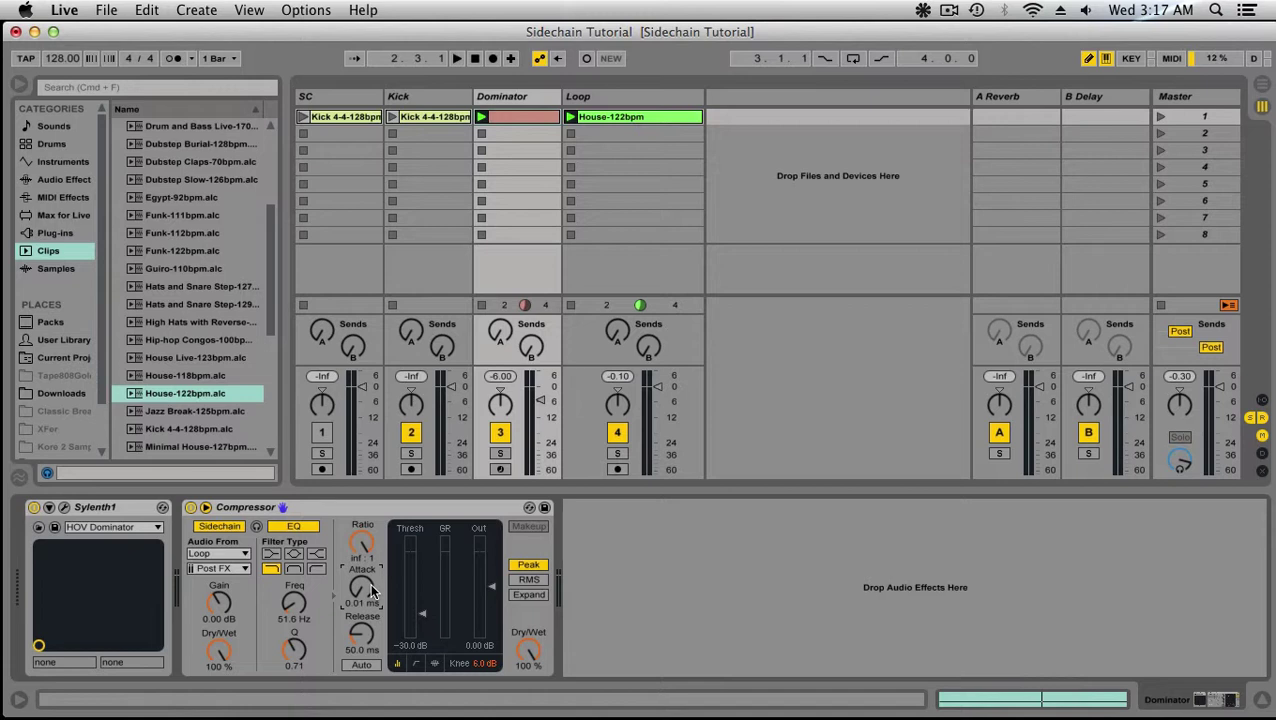
key("space")
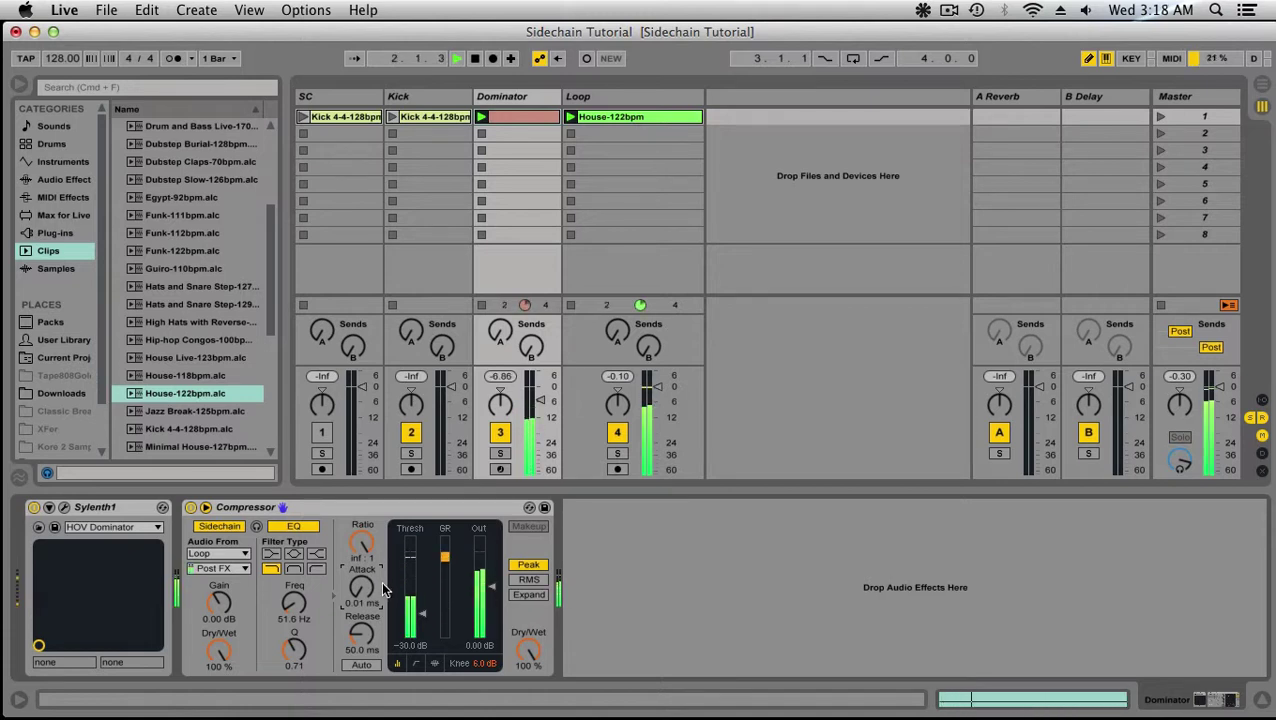
Lower the compressor's threshold to -inf dB and audition the heavily ducked Dominator sound
key("space")
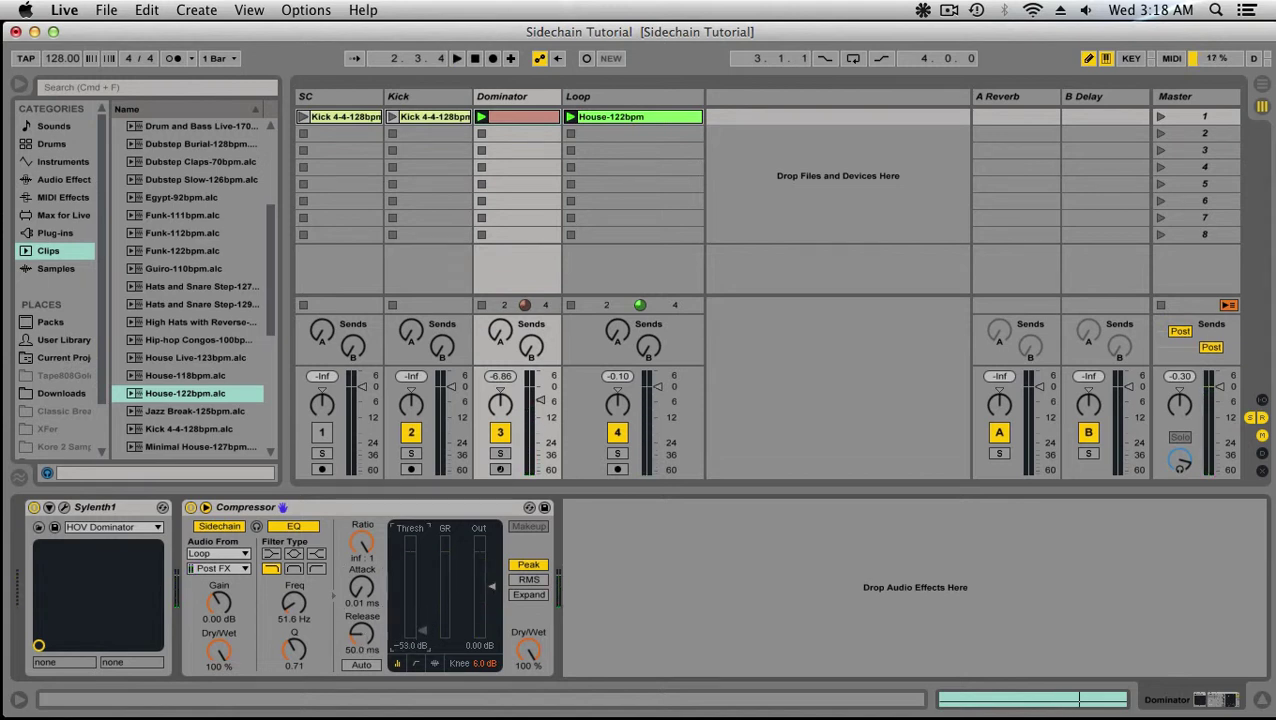
key("space")
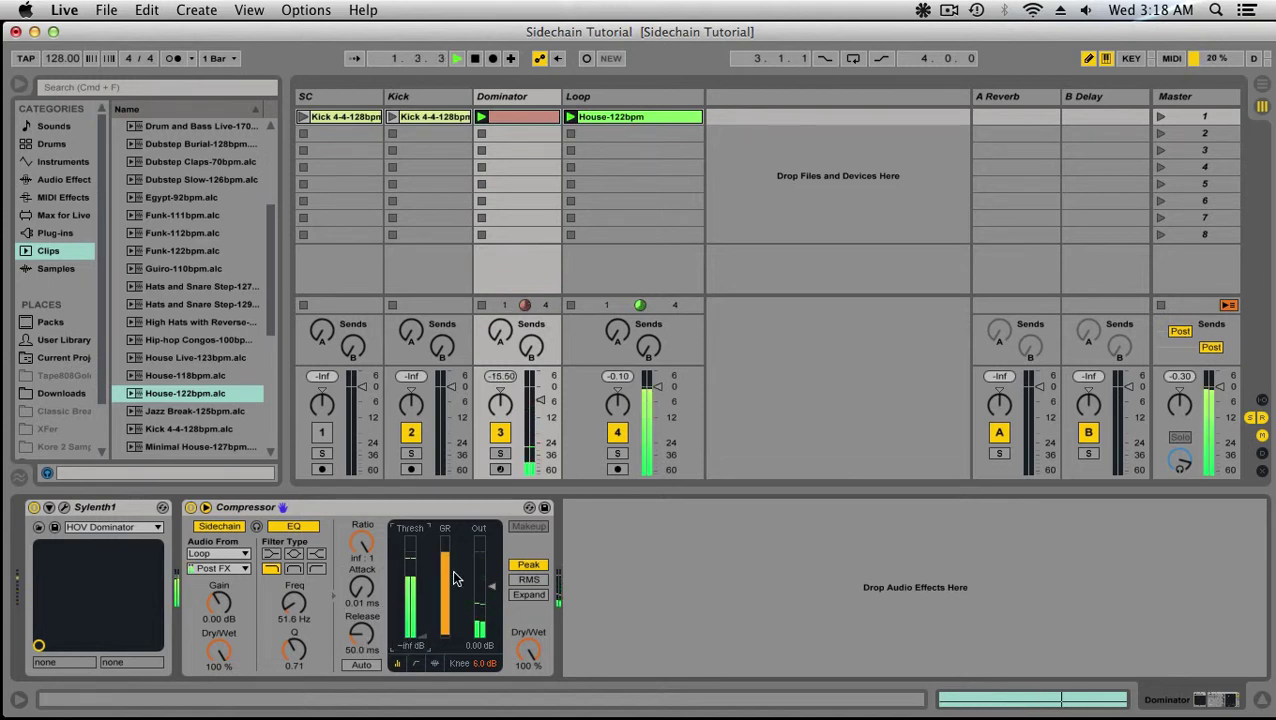
key("space")
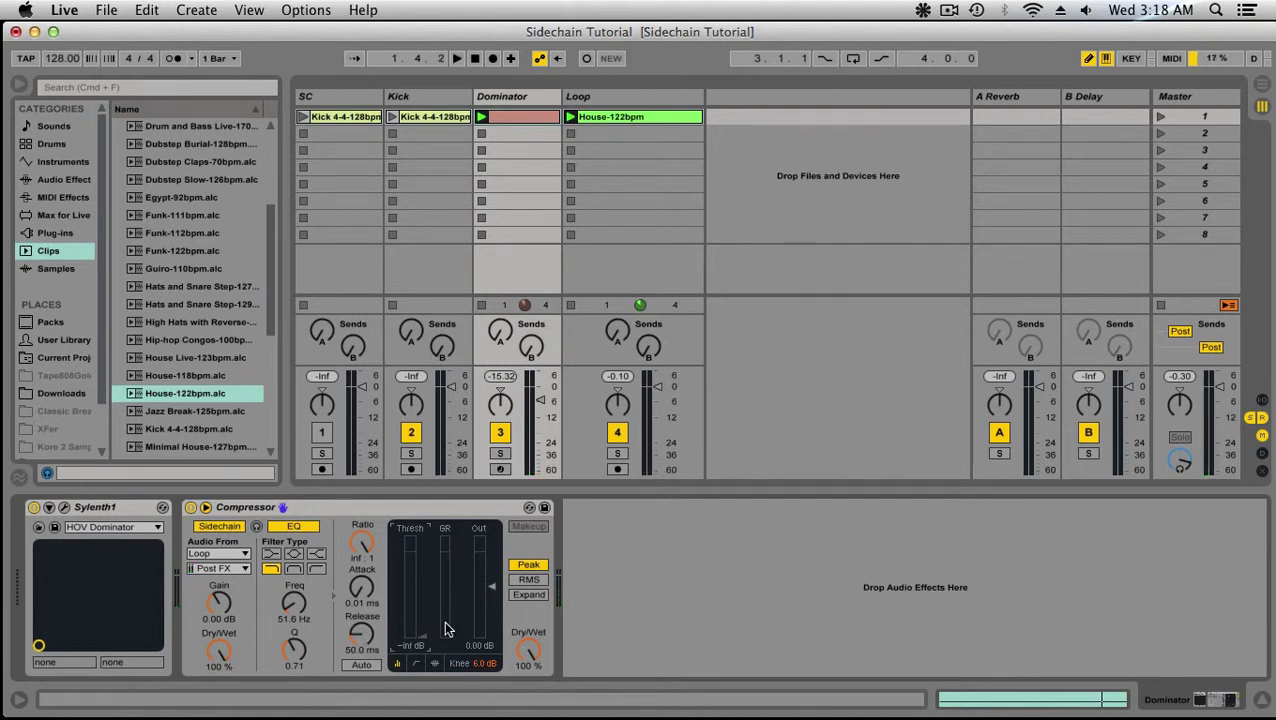
key("space")
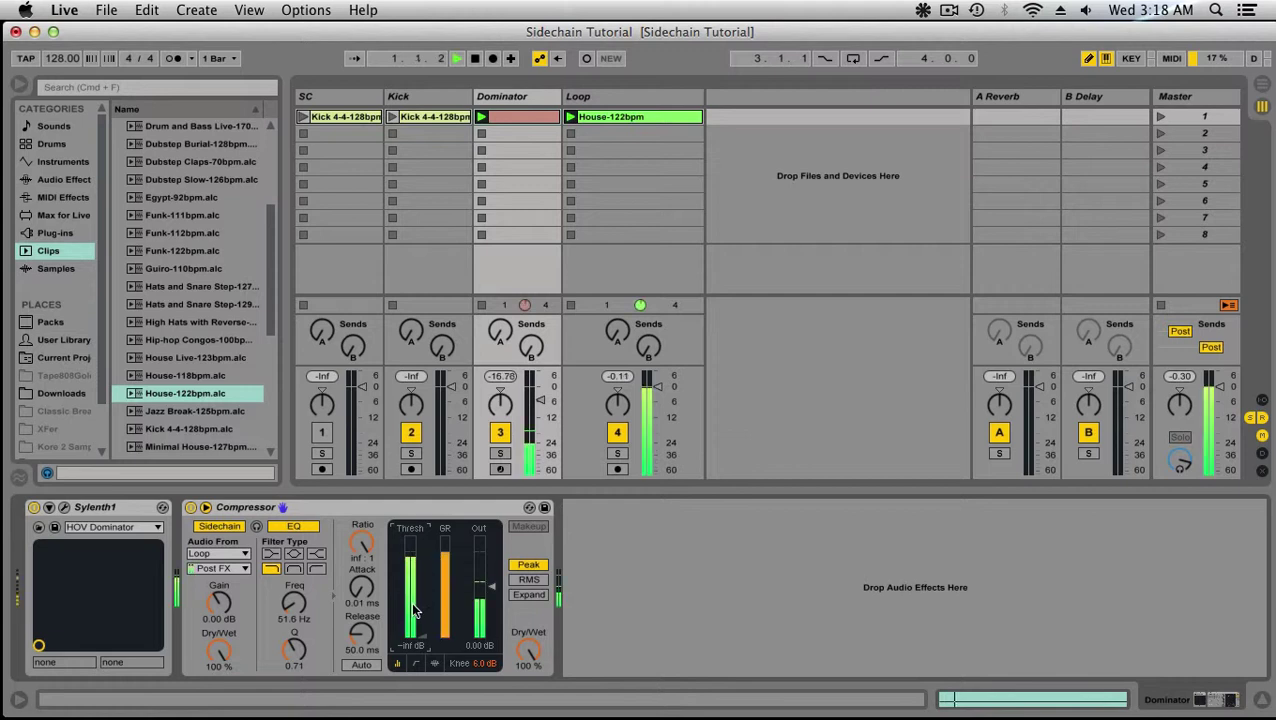
Shorten the compressor's release to 3.60 ms and raise its threshold to -20.1 dB
key("space")
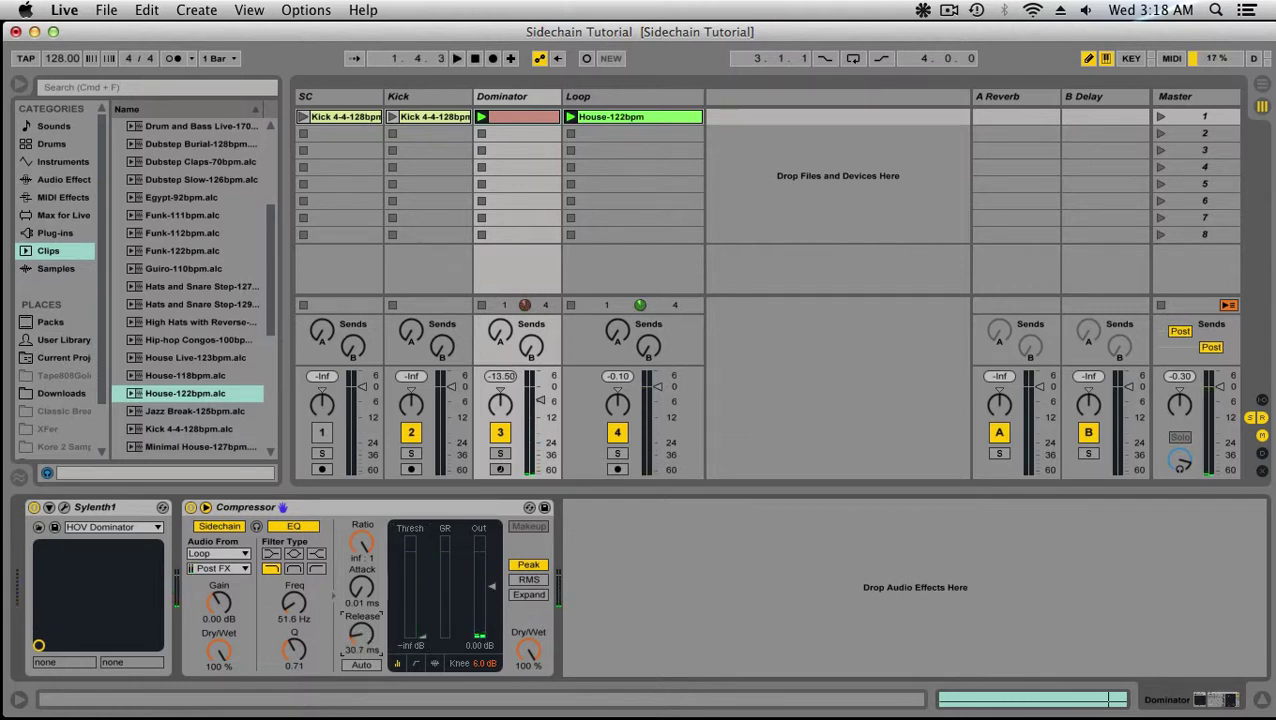
left_click_drag(362, 637, 362, 658)
key("space")
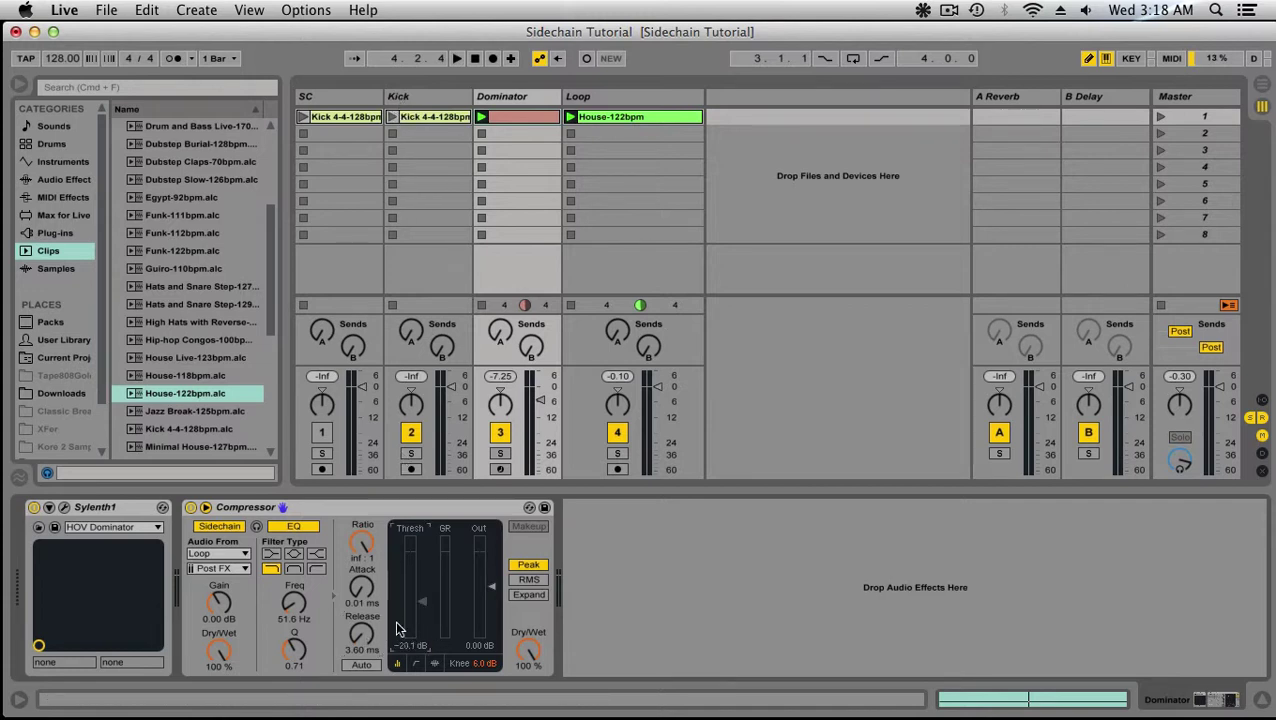
Lengthen the compressor's release to 228 ms and adjust its threshold to -19.1 dB during playback
key("space")
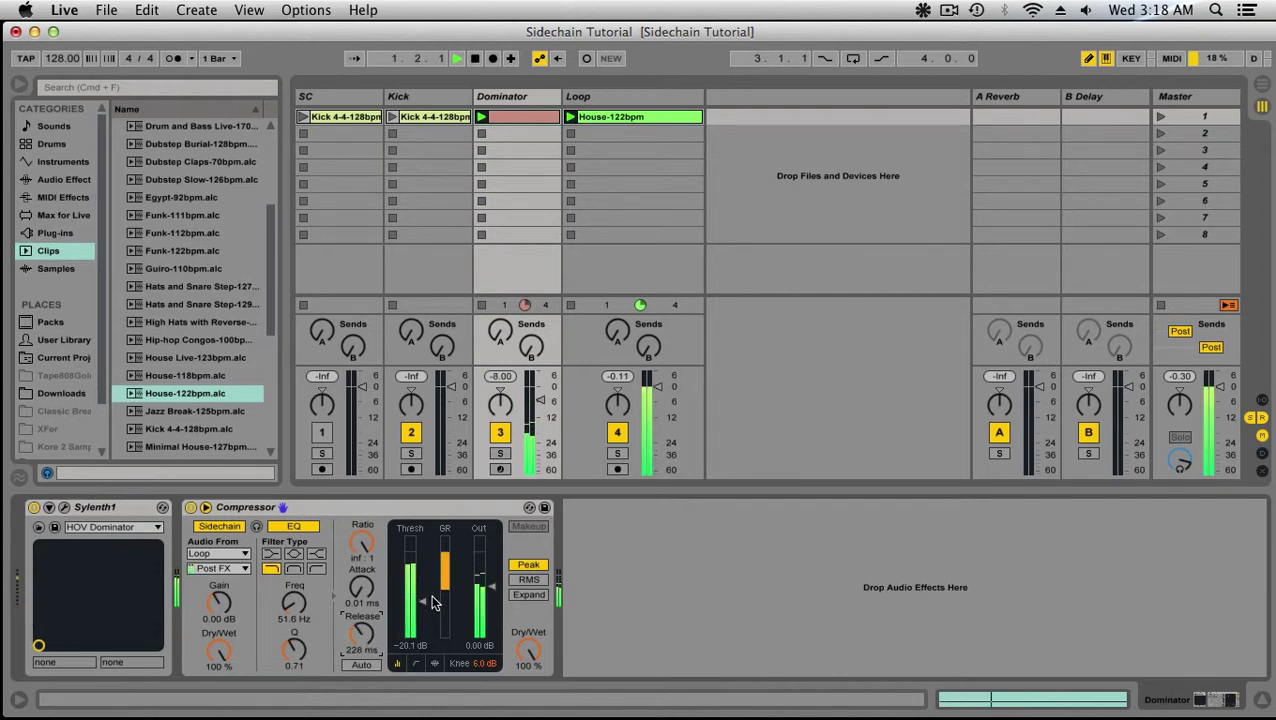
left_click_drag(423, 602, 423, 599)
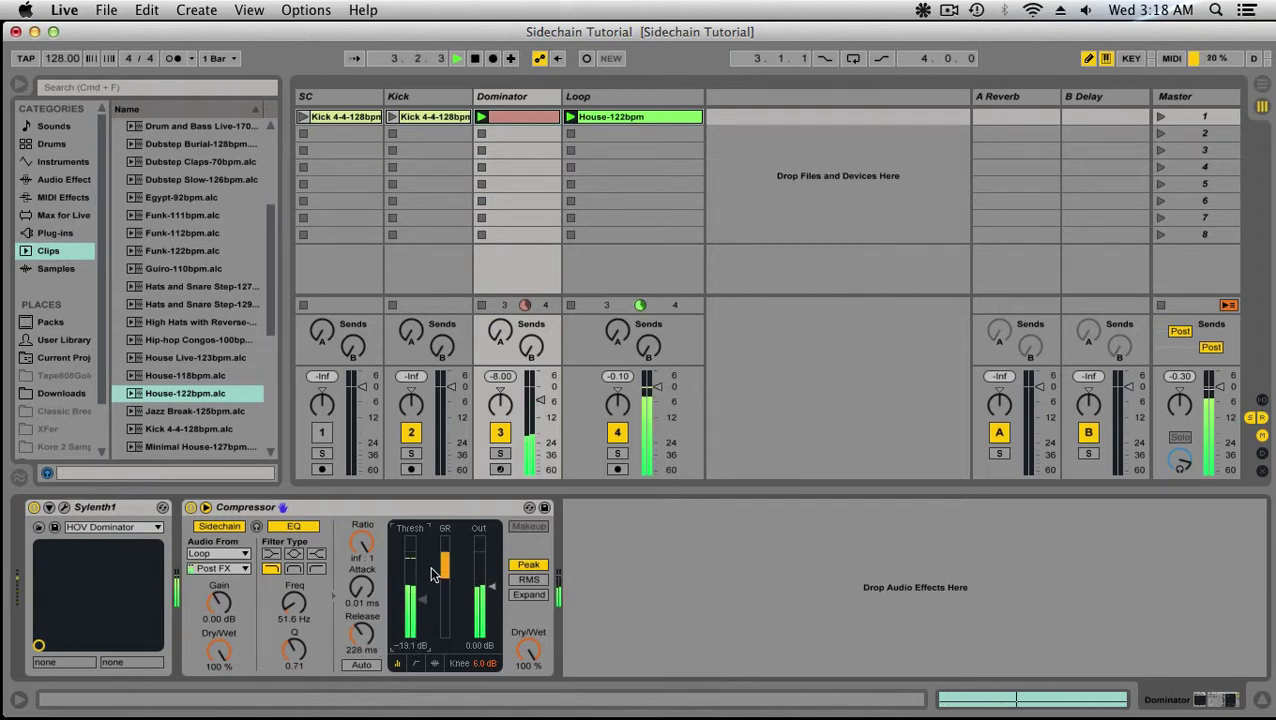
key("space")
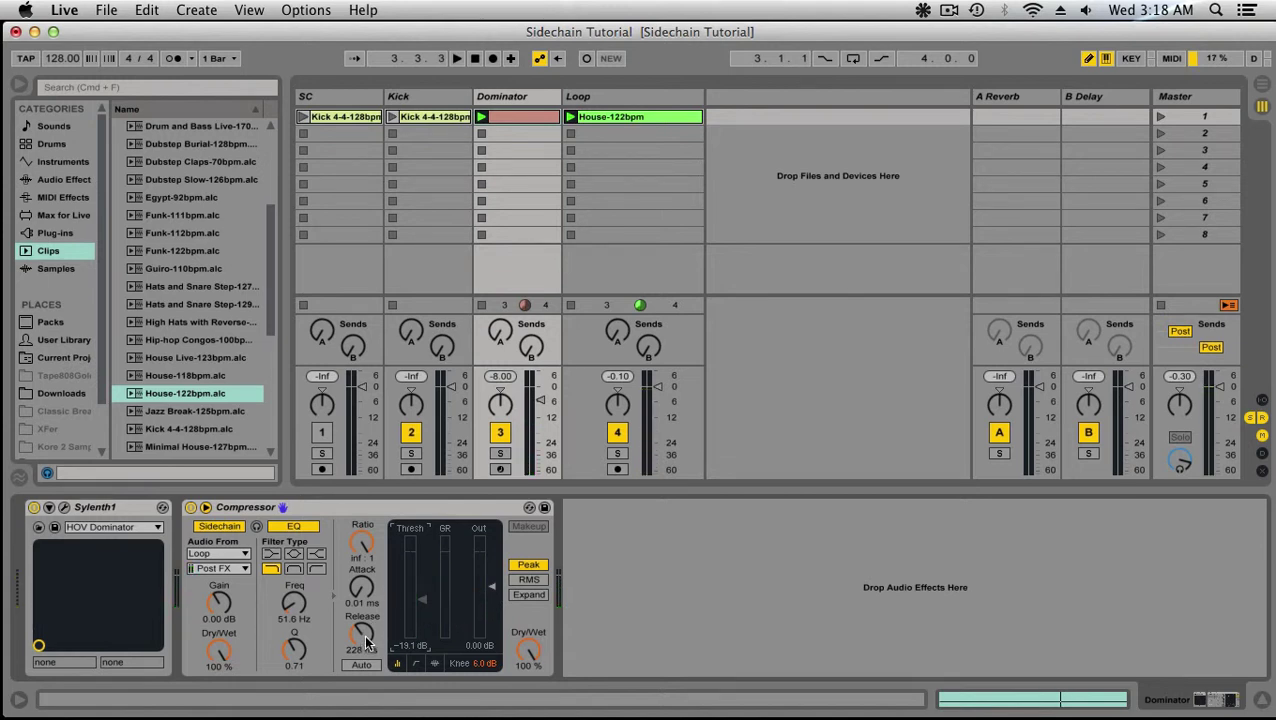
Play the tracks again, reduce the compressor's release to 92.1 ms, and stop playback
key("space")
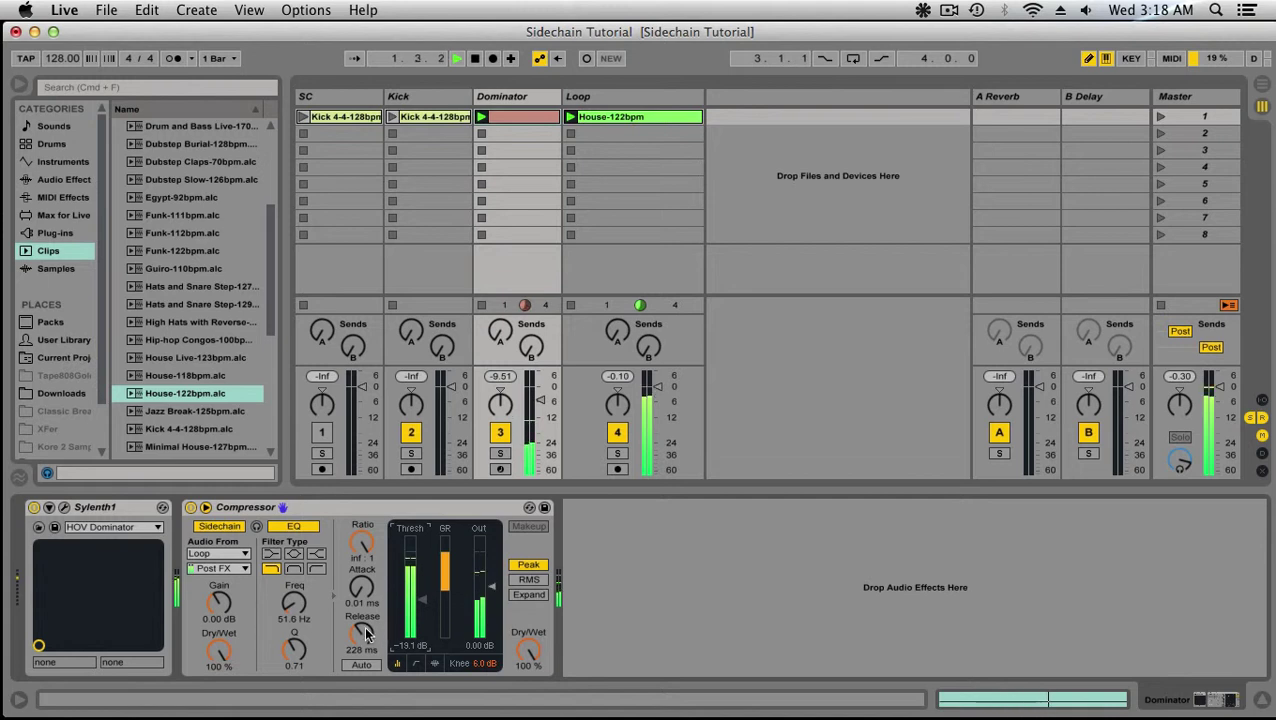
left_click_drag(361, 634, 361, 643)
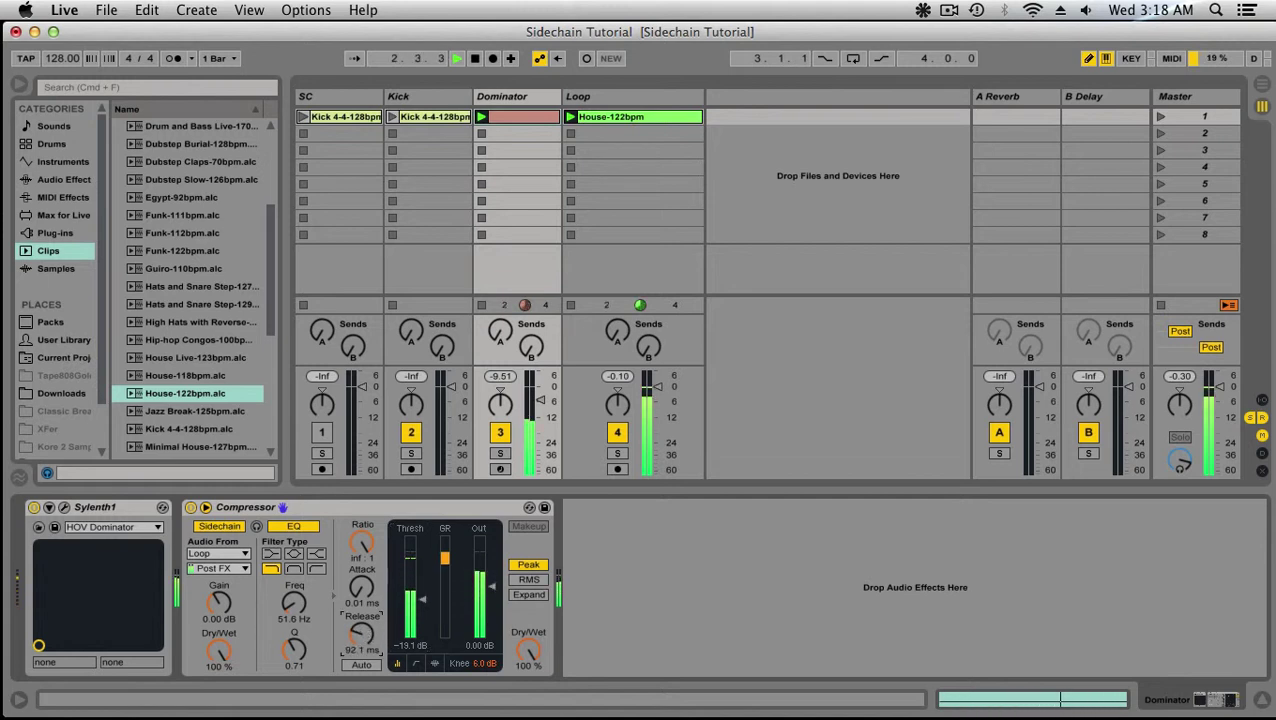
key("space")
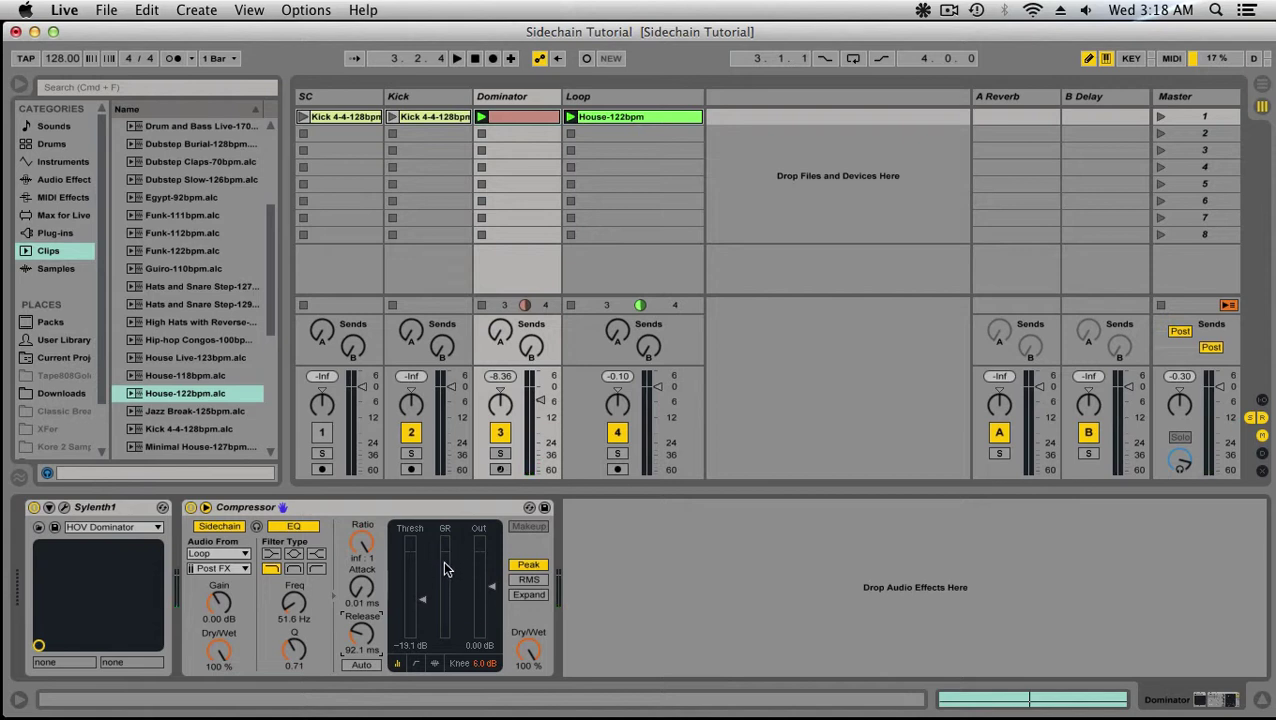
Play the tracks, shorten the compressor's release to 53.6 ms and switch its display to the activity view
key("space")
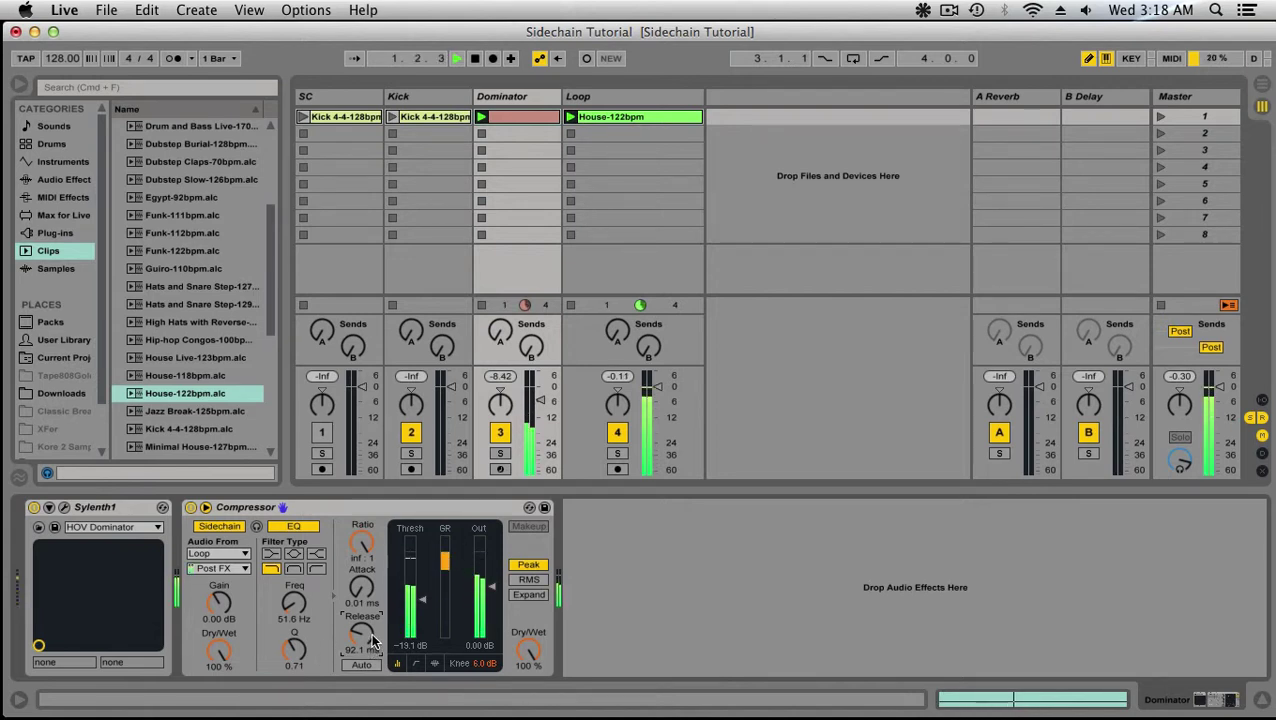
left_click_drag(361, 634, 361, 648)
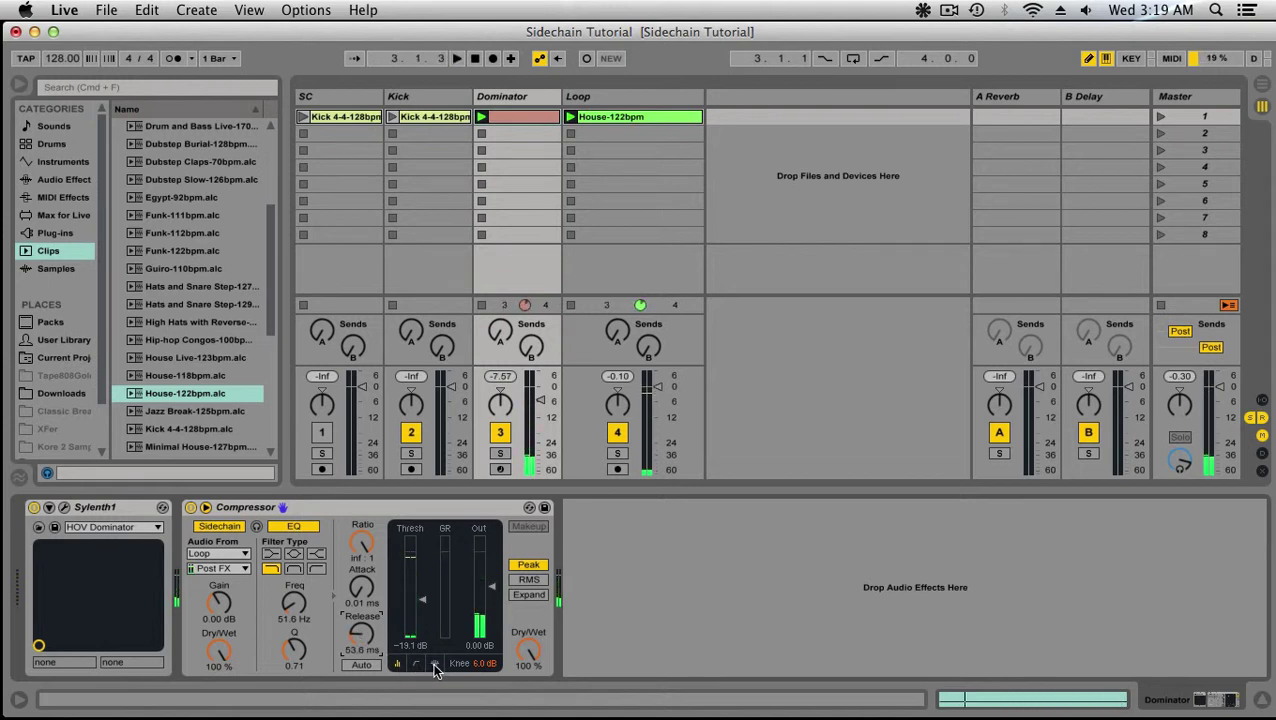
left_click(435, 665)
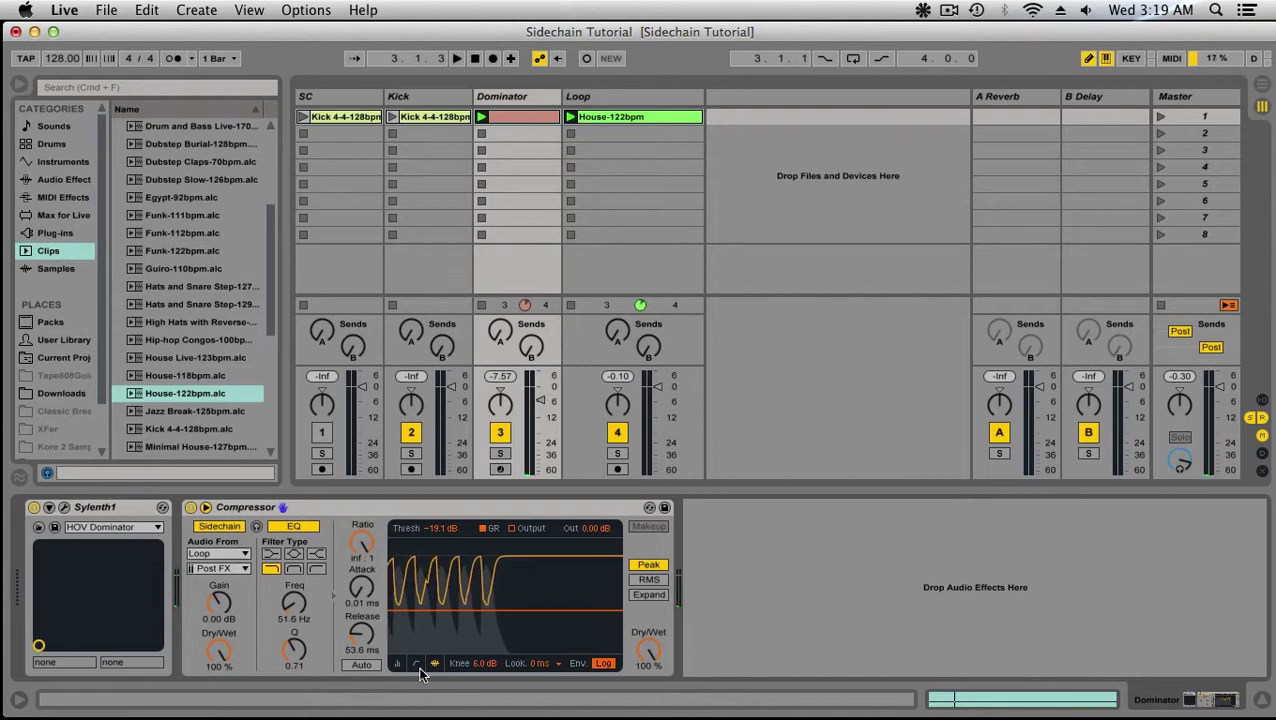
Audition the compressor with a 1.00 s attack, restore the attack to 0.01 ms and shorten the release to 17.5 ms
key("space")
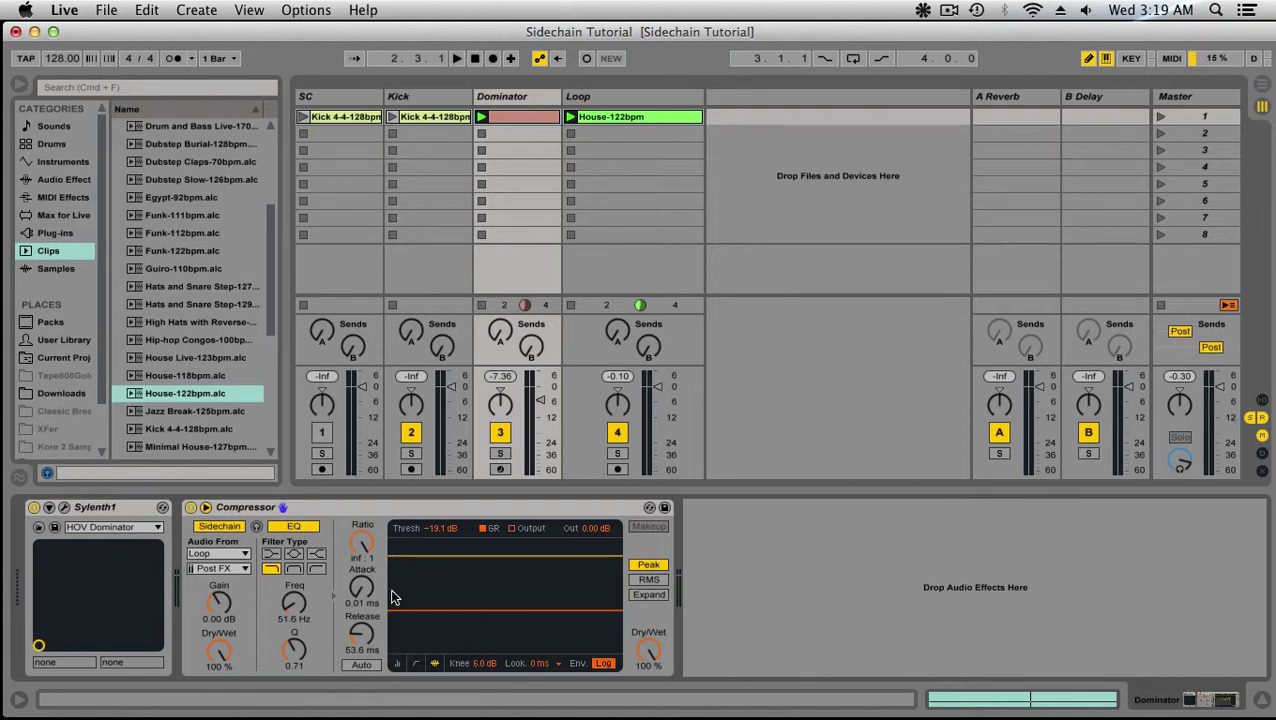
key("space")
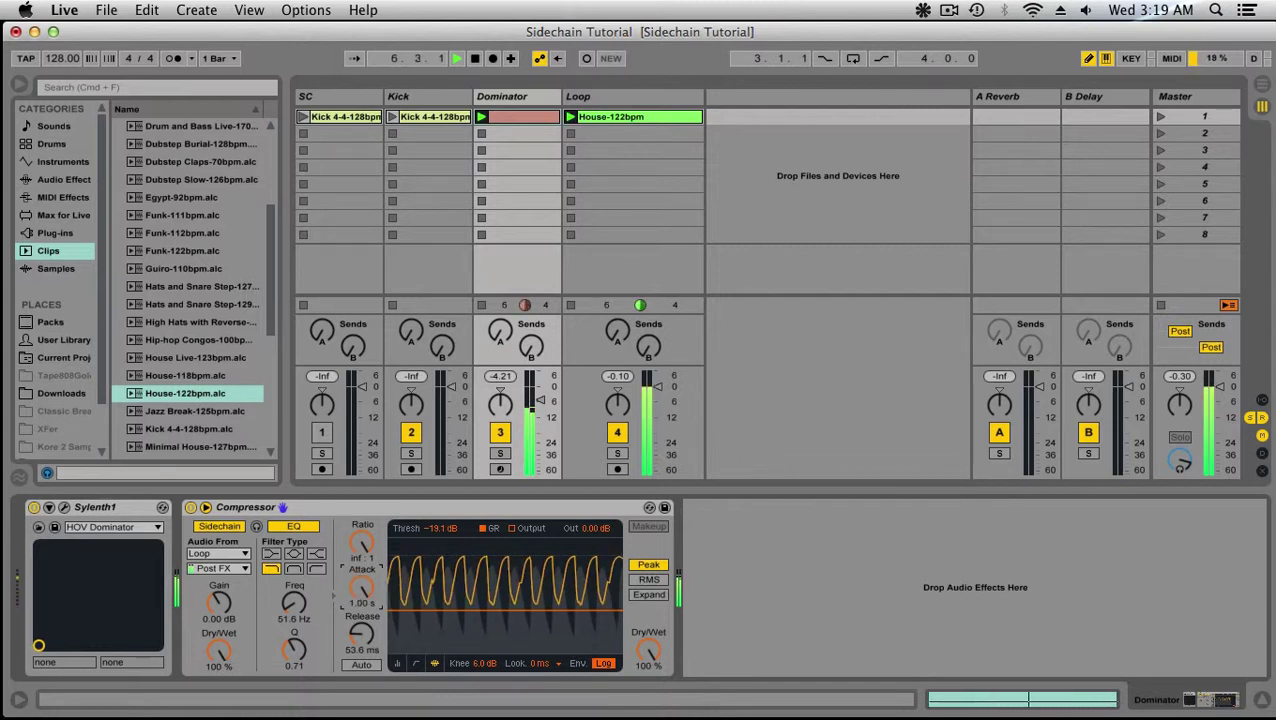
left_click_drag(362, 590, 365, 626)
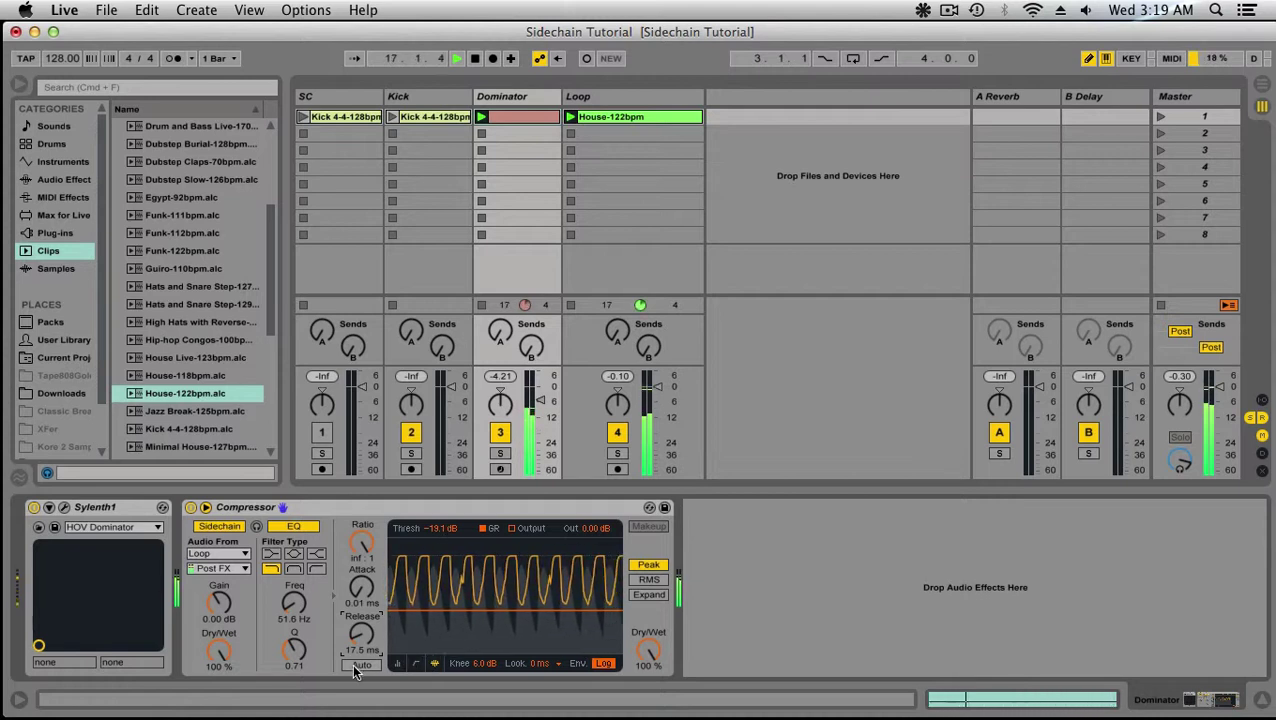
Compare the compressor's collapsed meter and activity views during playback and lengthen the release to 49.2 ms
left_click(397, 664)
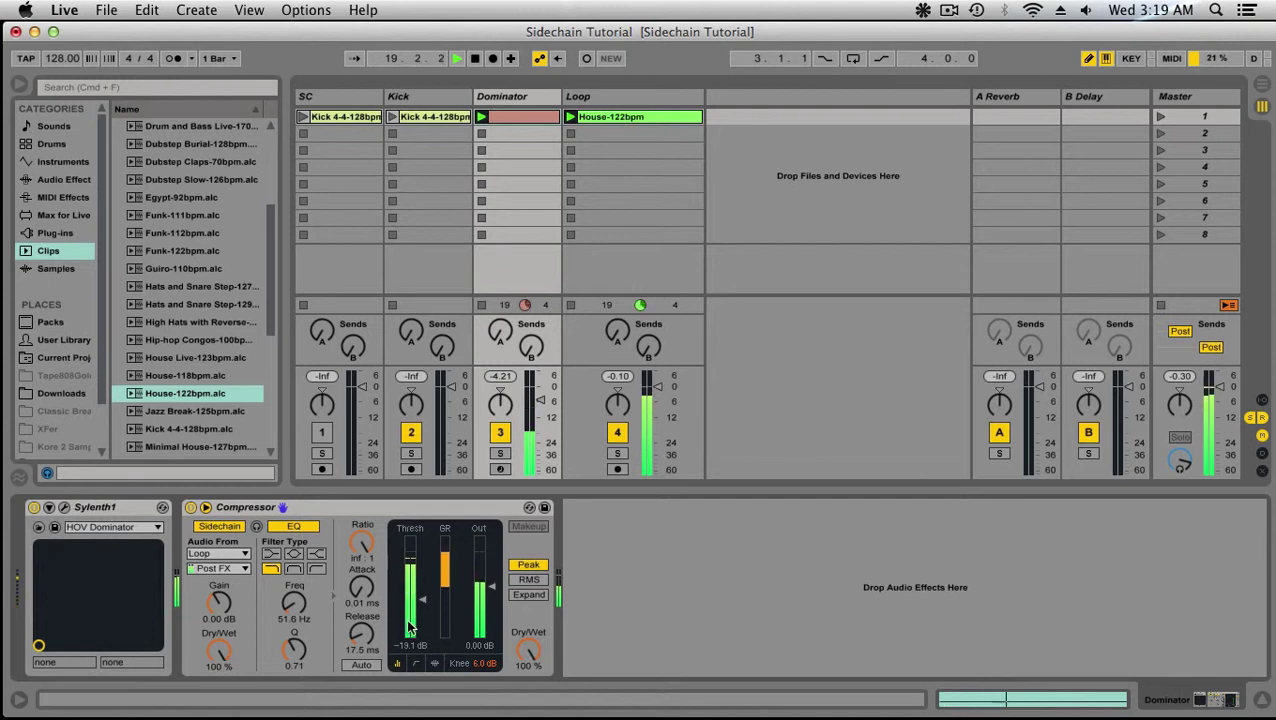
left_click(412, 664)
left_click_drag(361, 633, 361, 605)
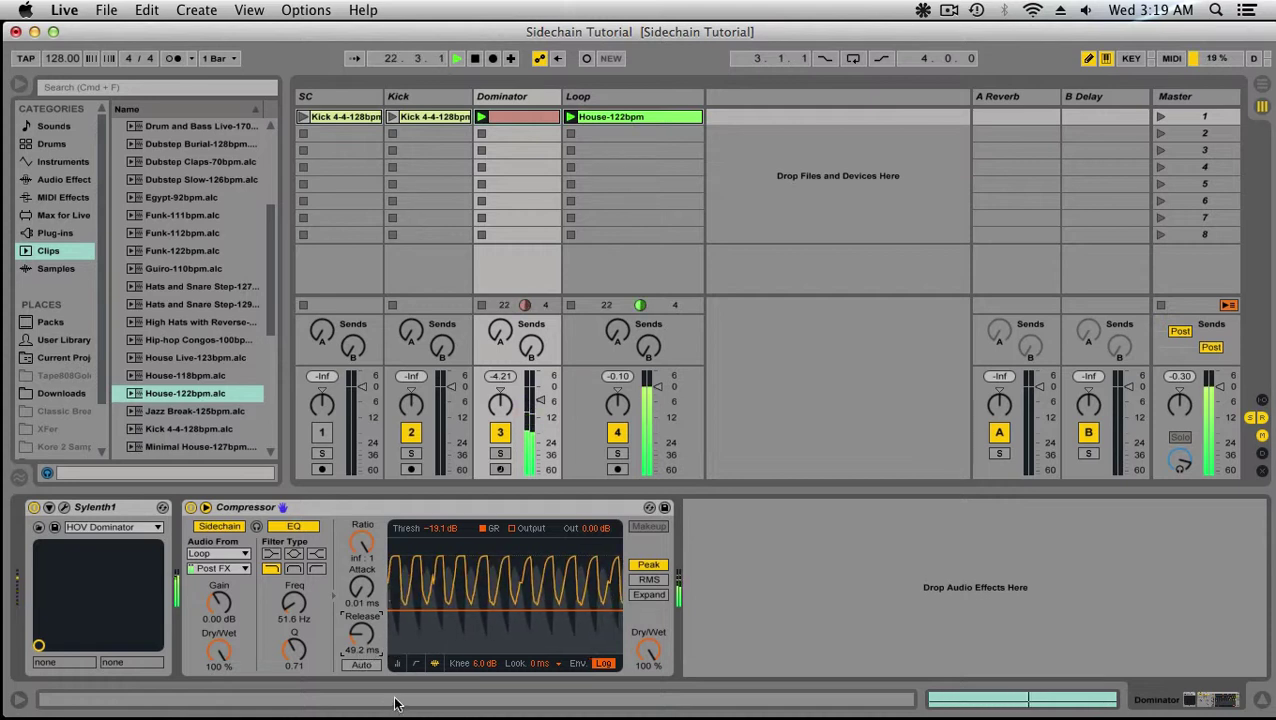
Try the compressor's Auto release in both the meter and activity views during playback, and switch it off again
left_click(398, 664)
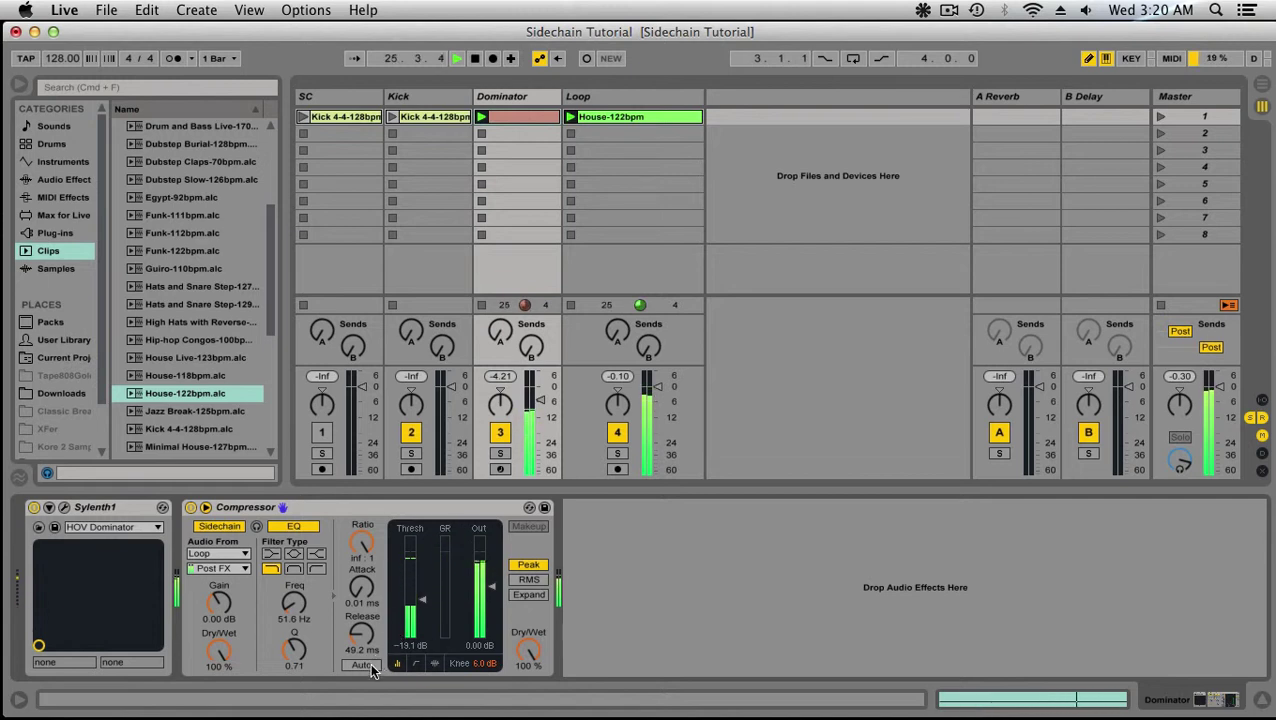
left_click(434, 663)
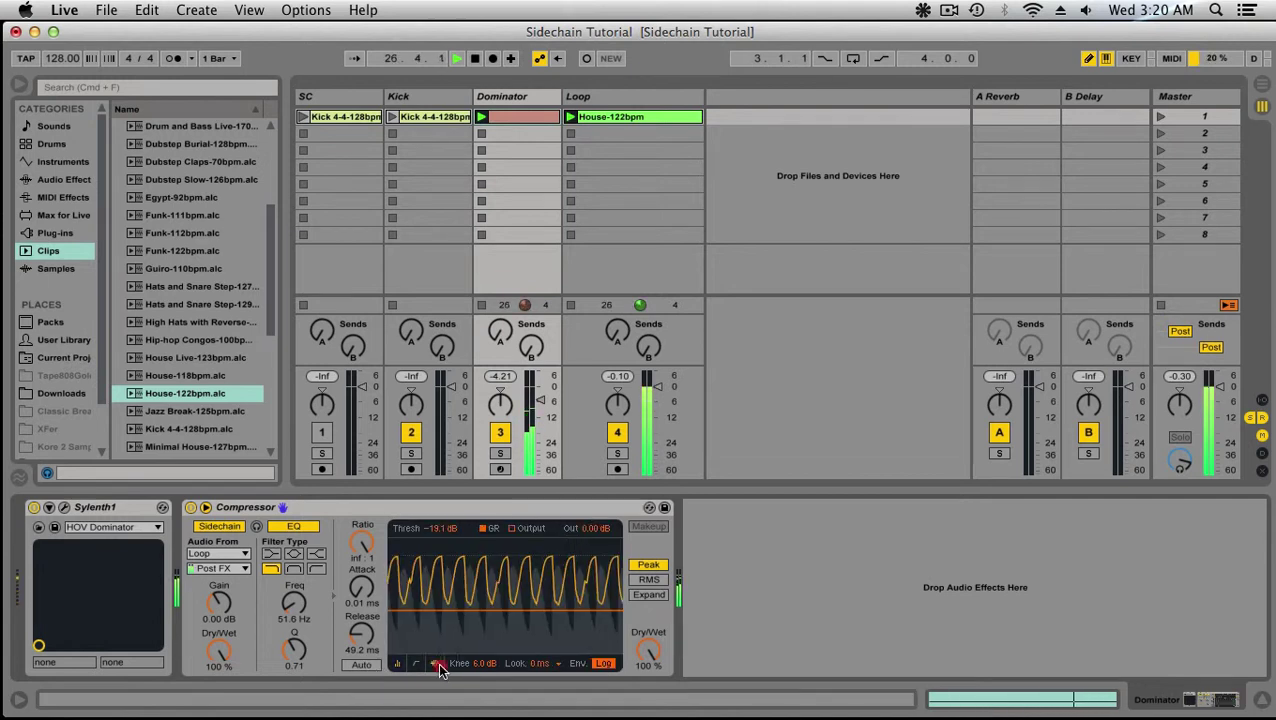
left_click(368, 666)
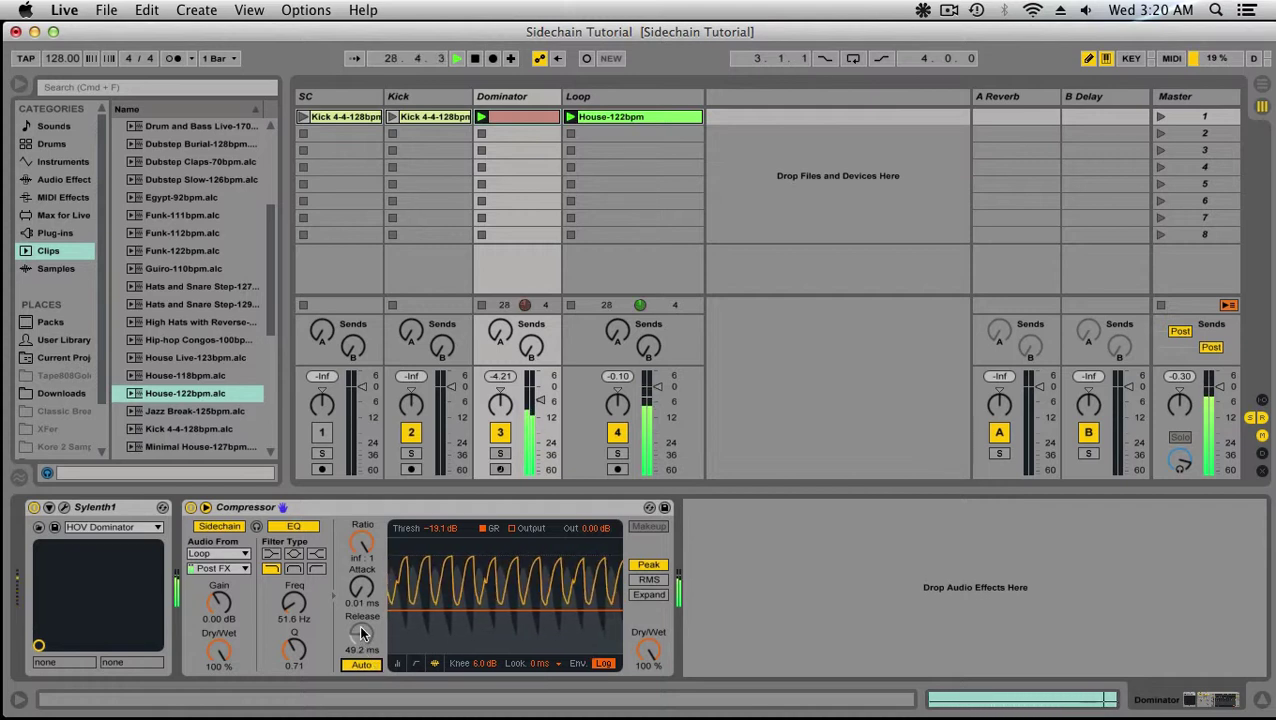
left_click(397, 663)
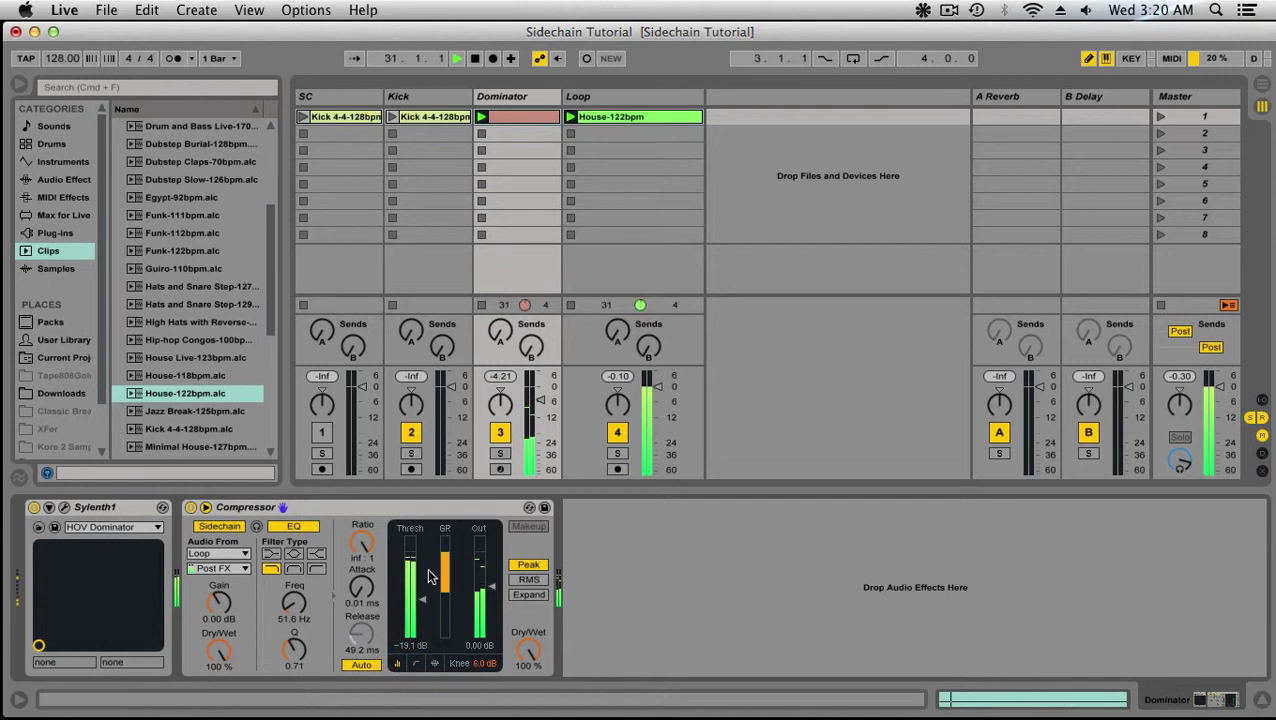
left_click(434, 663)
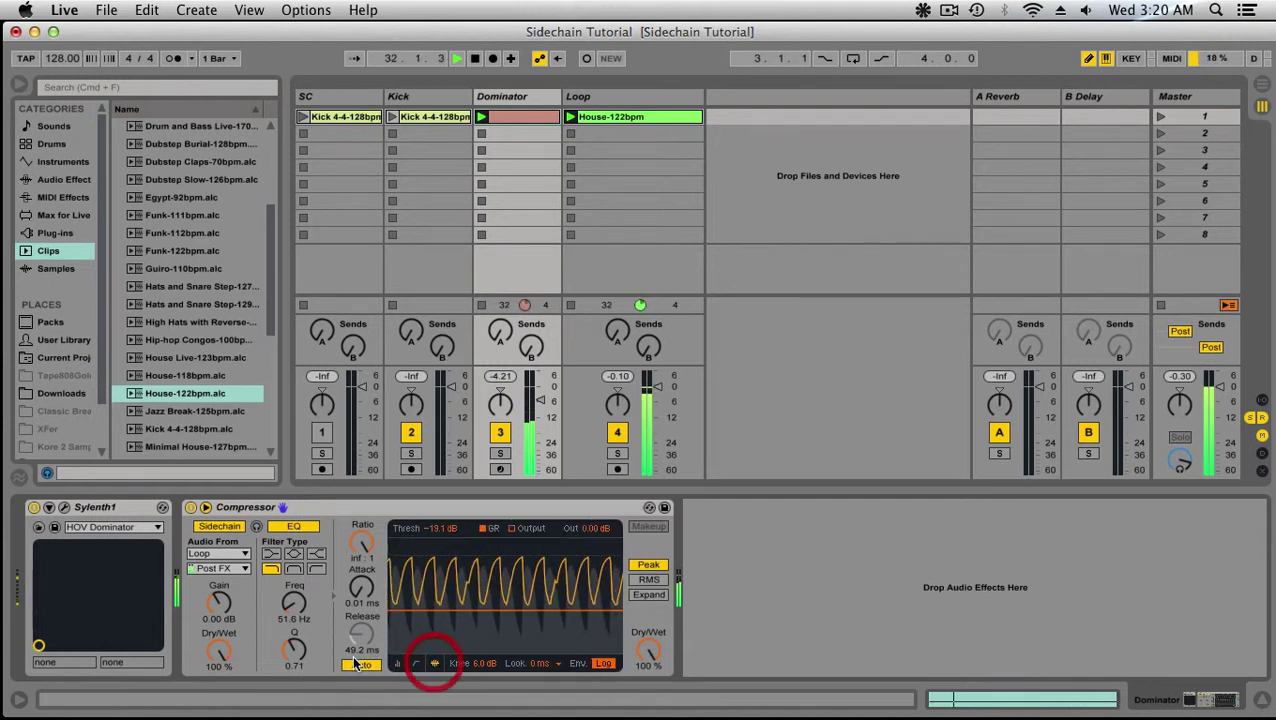
left_click(359, 664)
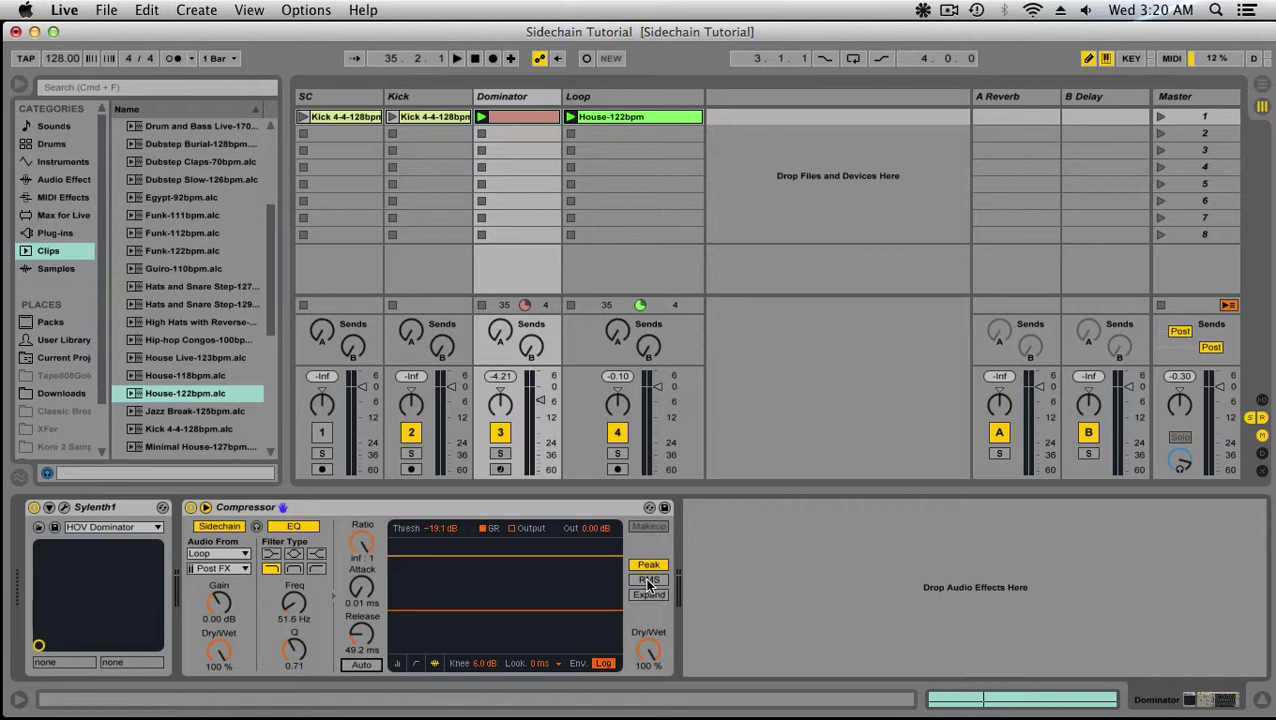
Compare the compressor's RMS and Peak detection modes during playback, leaving RMS selected
left_click(648, 580)
key("space")
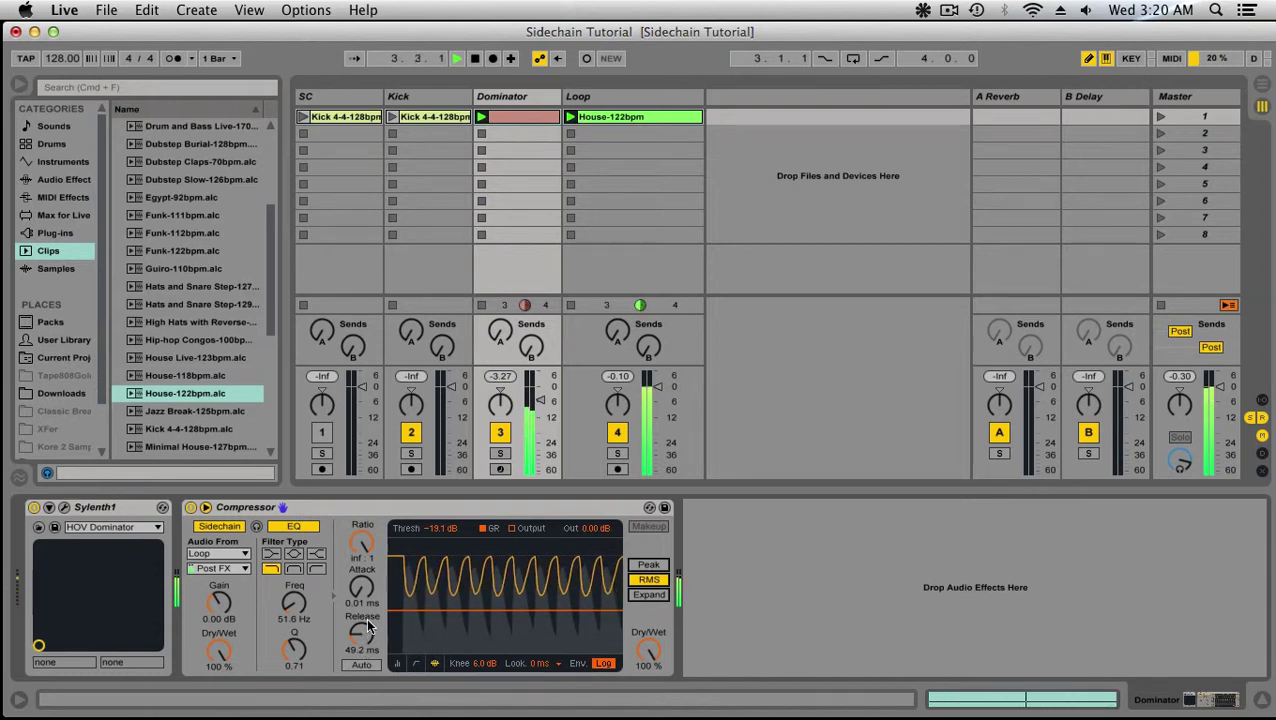
left_click(648, 565)
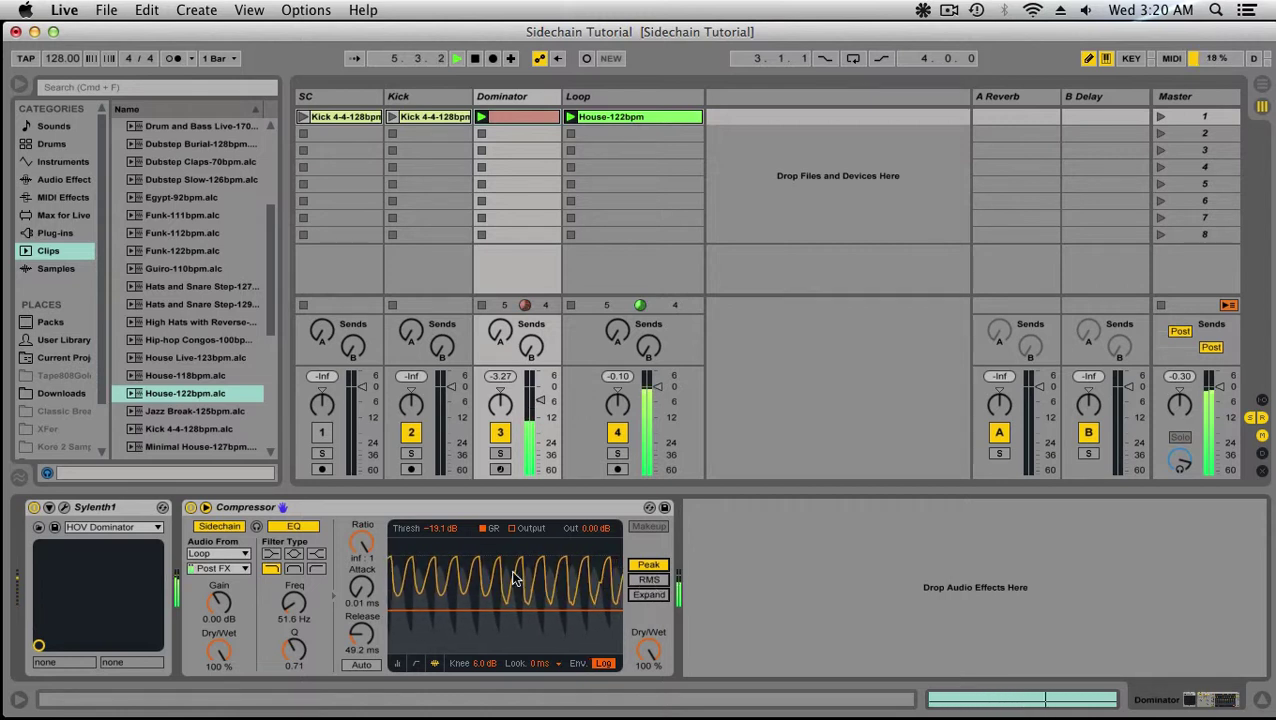
left_click(649, 580)
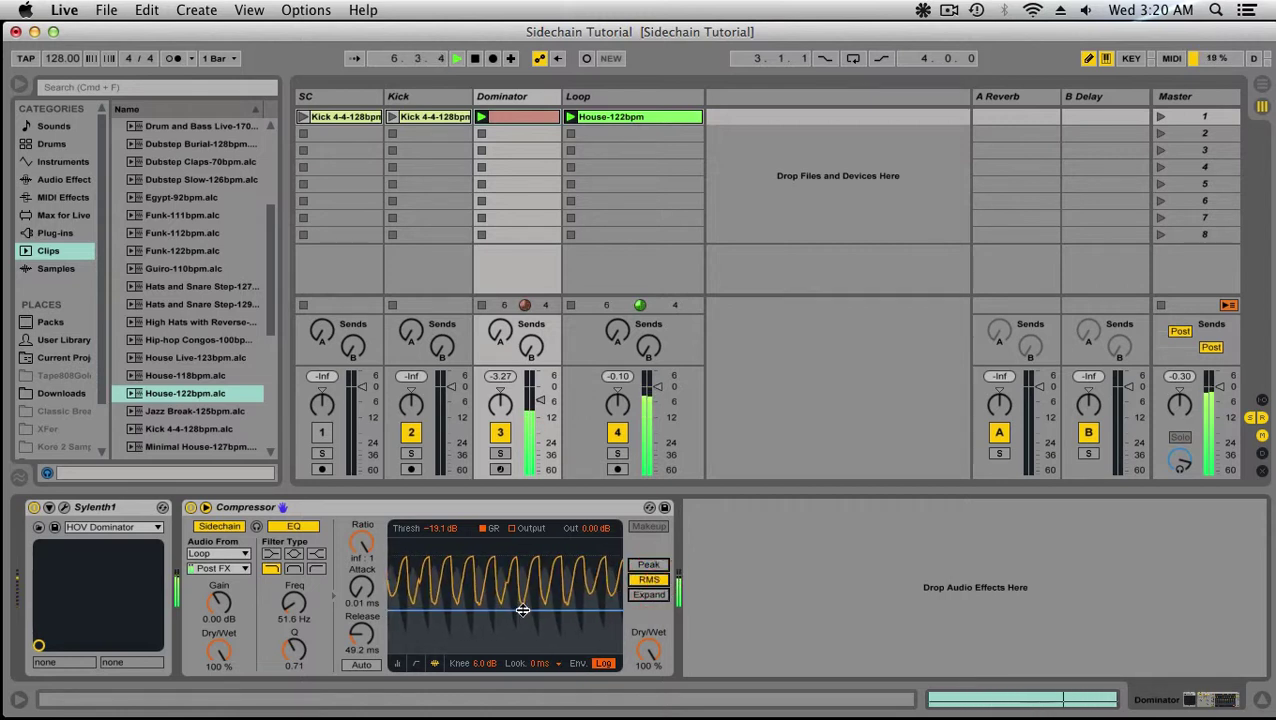
In the compressor's meter view, lower the threshold to -37.6 dB and the release to 5.32 ms, leaving RMS detection selected
left_click(397, 663)
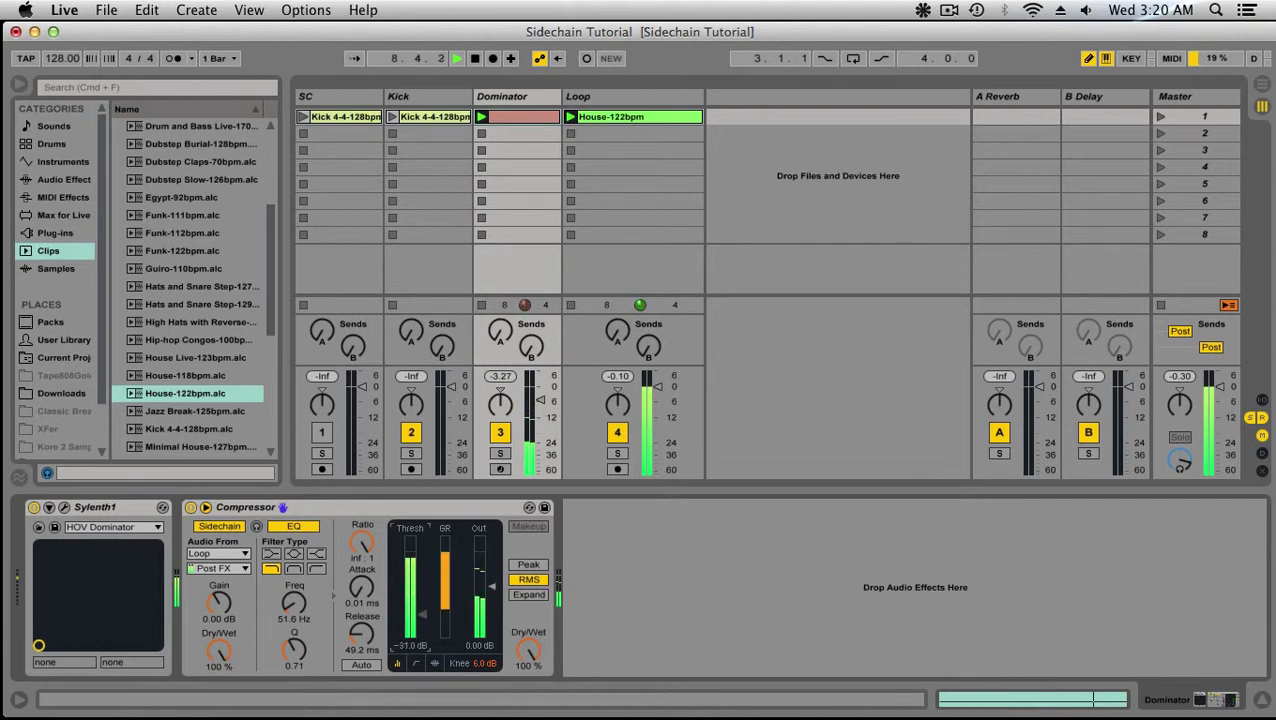
left_click_drag(422, 614, 362, 686)
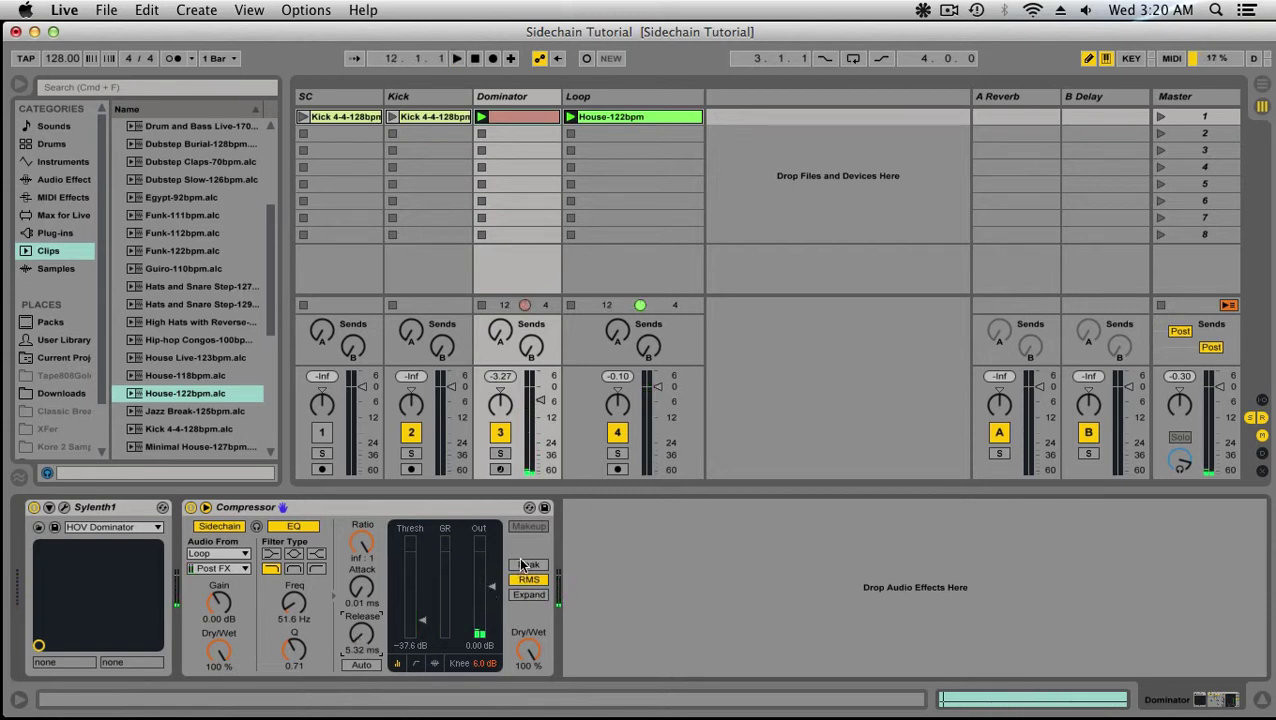
left_click(404, 509)
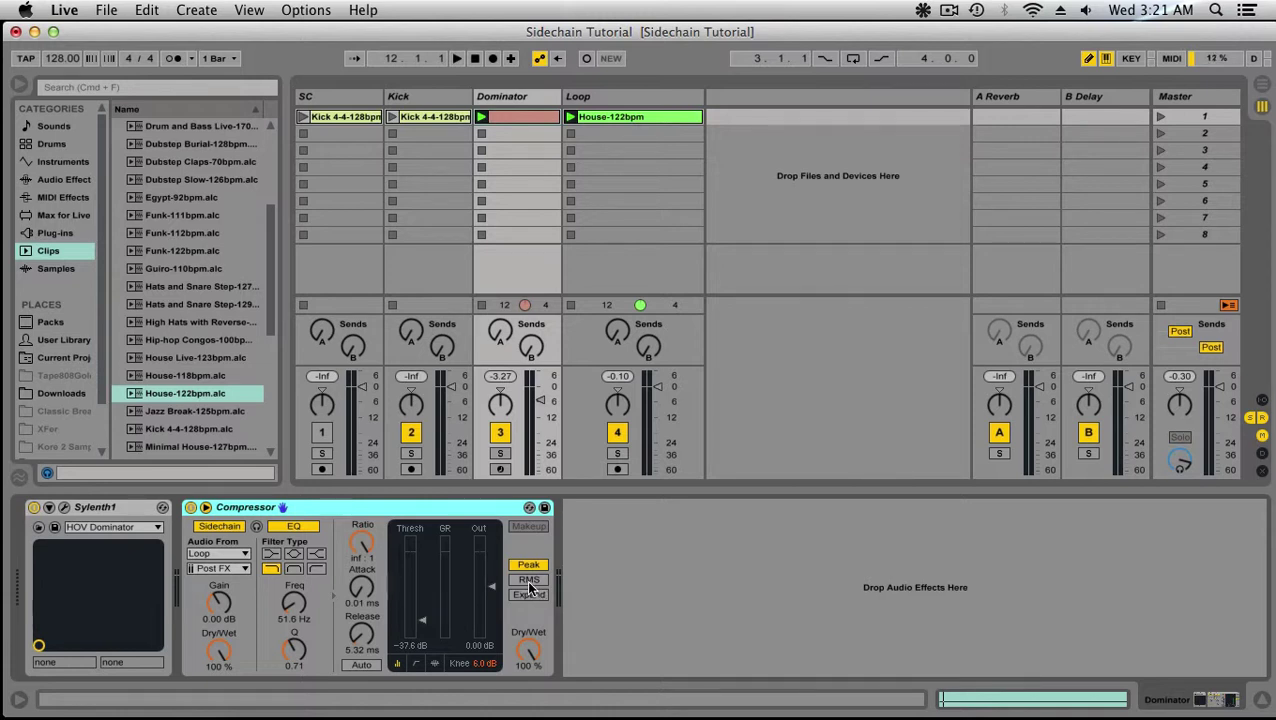
left_click(529, 581)
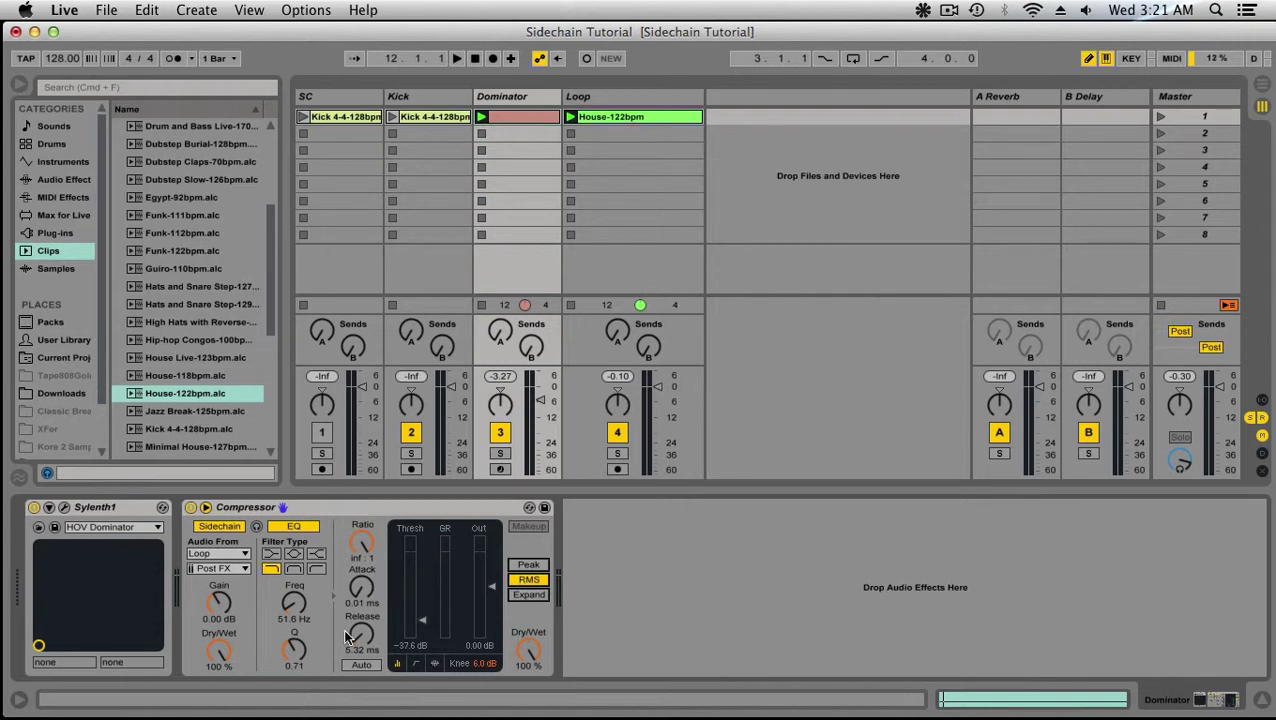
Set the Dominator compressor's release to 3.60 ms, ratio to 3.23:1 and threshold to -35.3 dB while auditioning playback
left_click(240, 511)
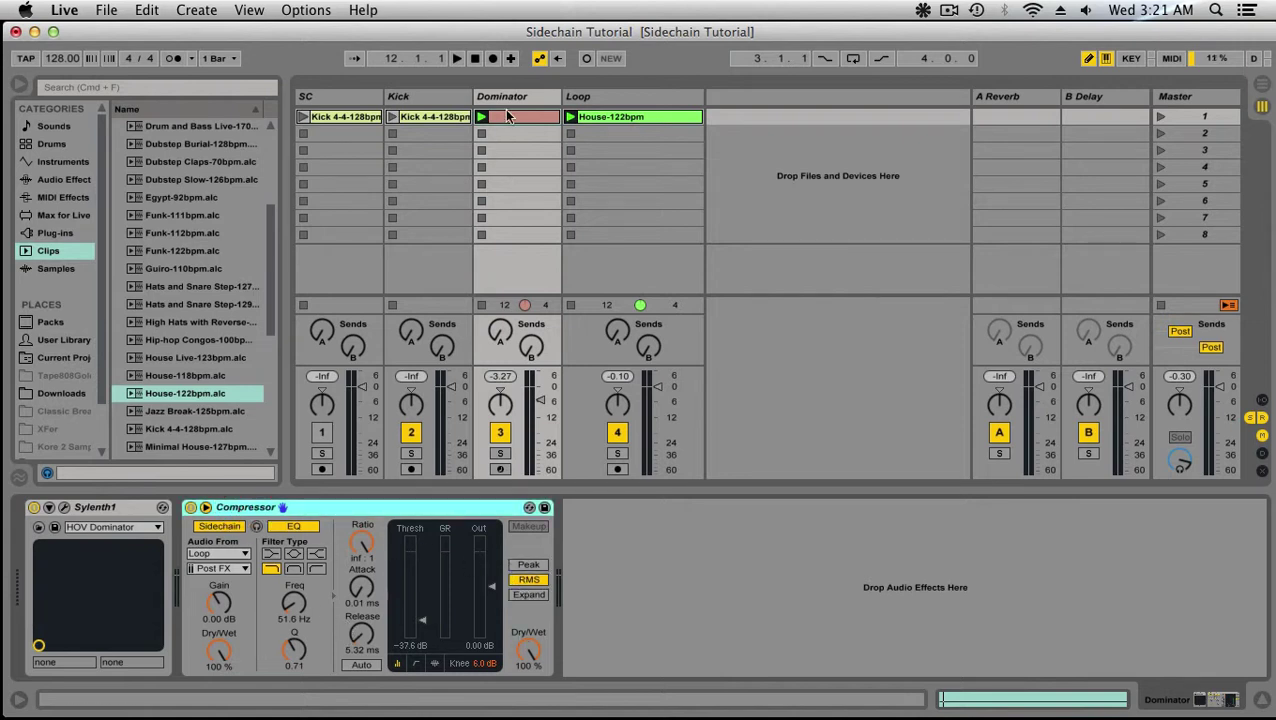
left_click(495, 97)
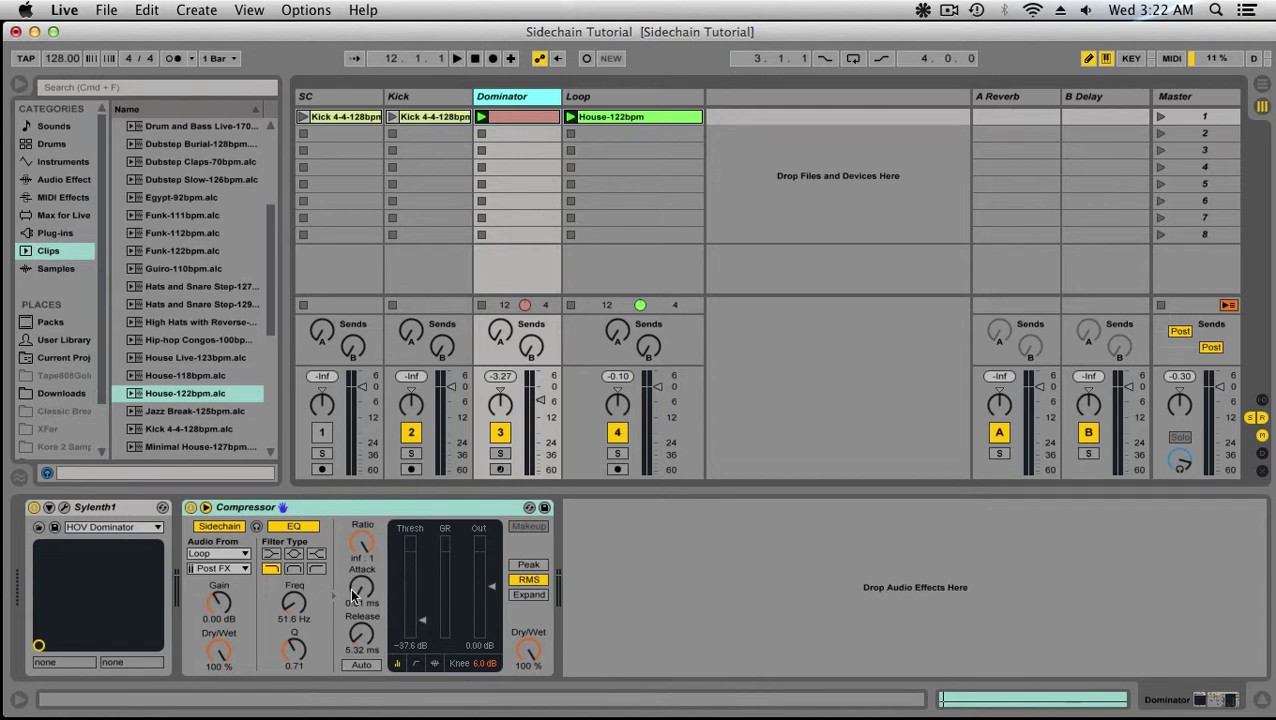
left_click_drag(365, 633, 365, 660)
key("space")
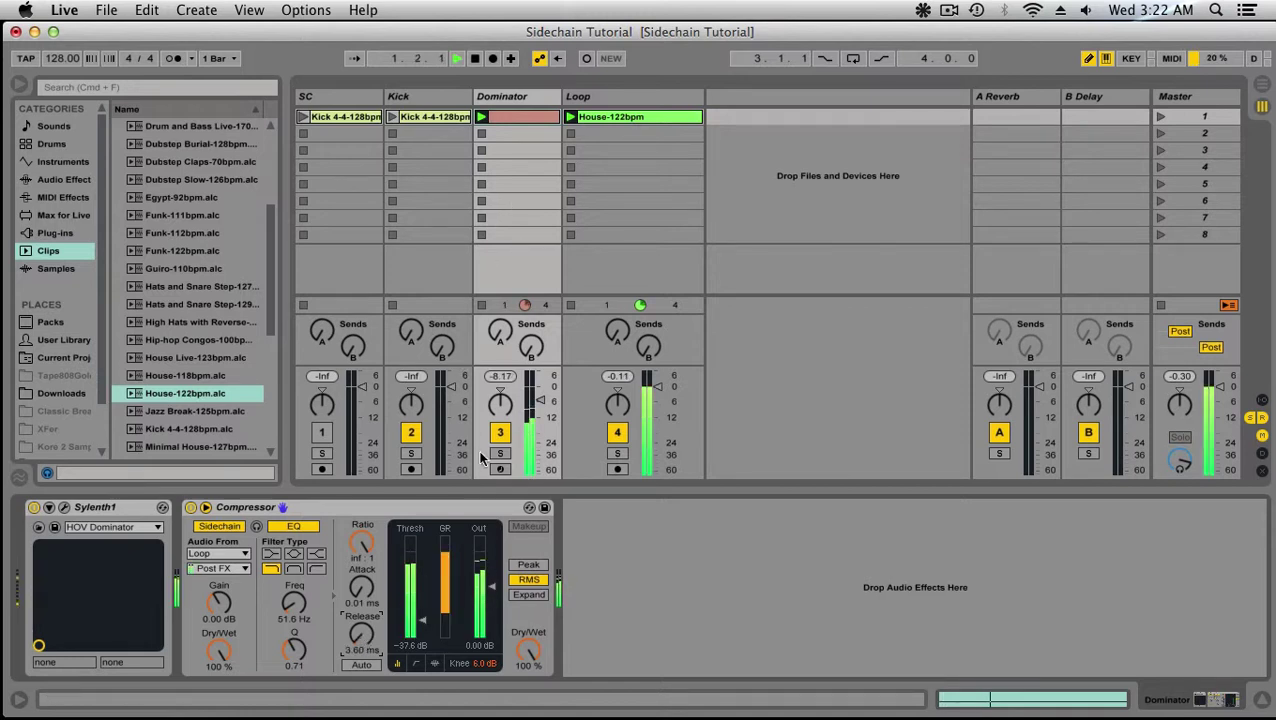
left_click_drag(362, 543, 362, 570)
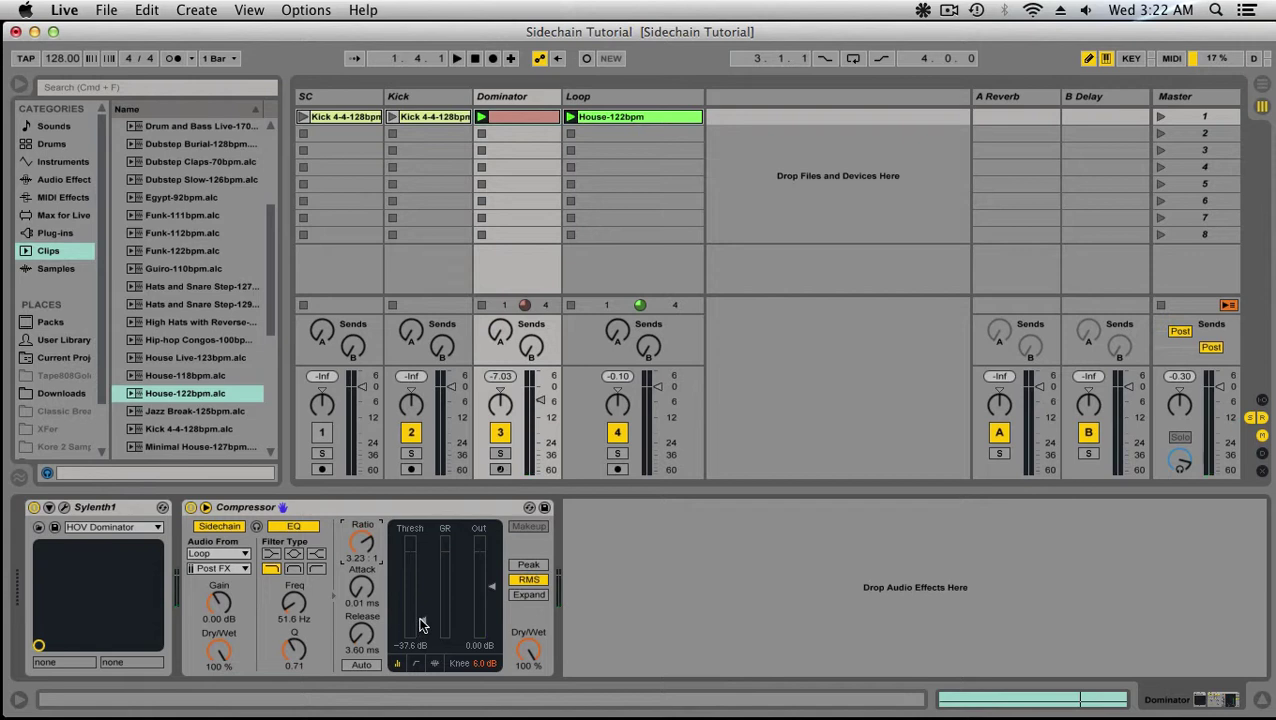
left_click_drag(422, 623, 422, 620)
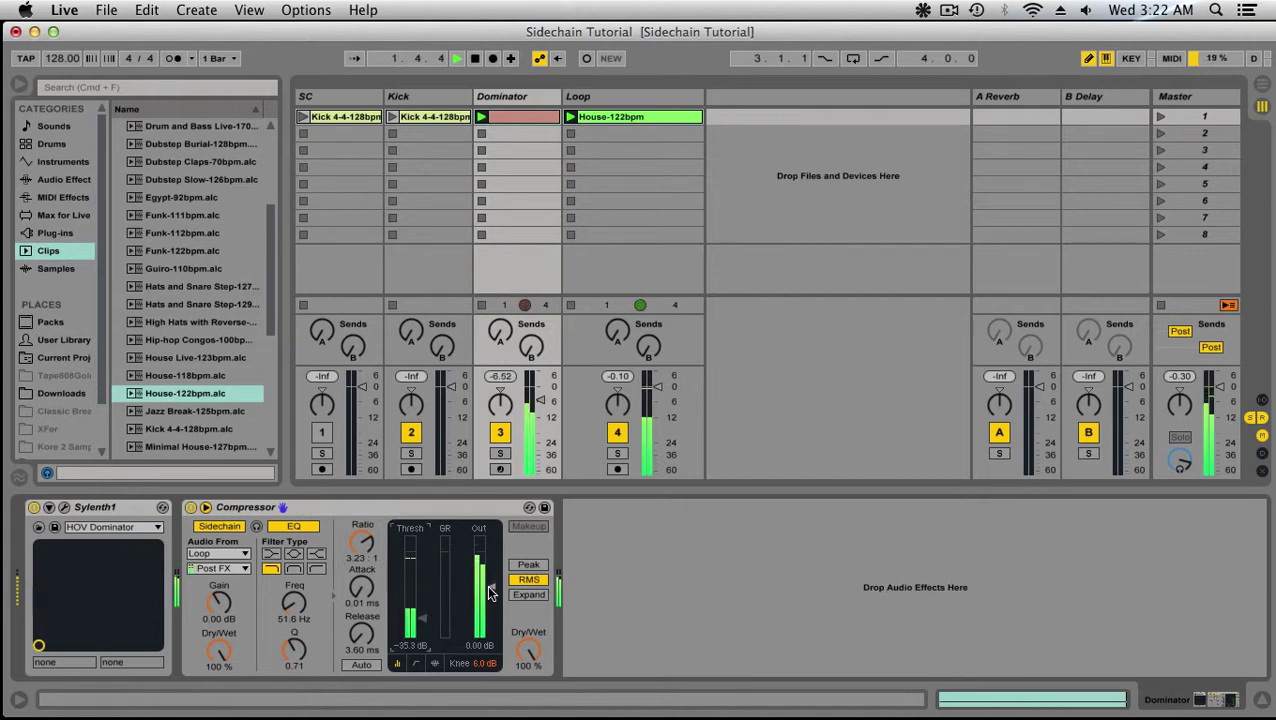
Switch the compressor to Peak detection, restart playback and raise the threshold to -16.0 dB
left_click(529, 566)
key("space")
key("space")
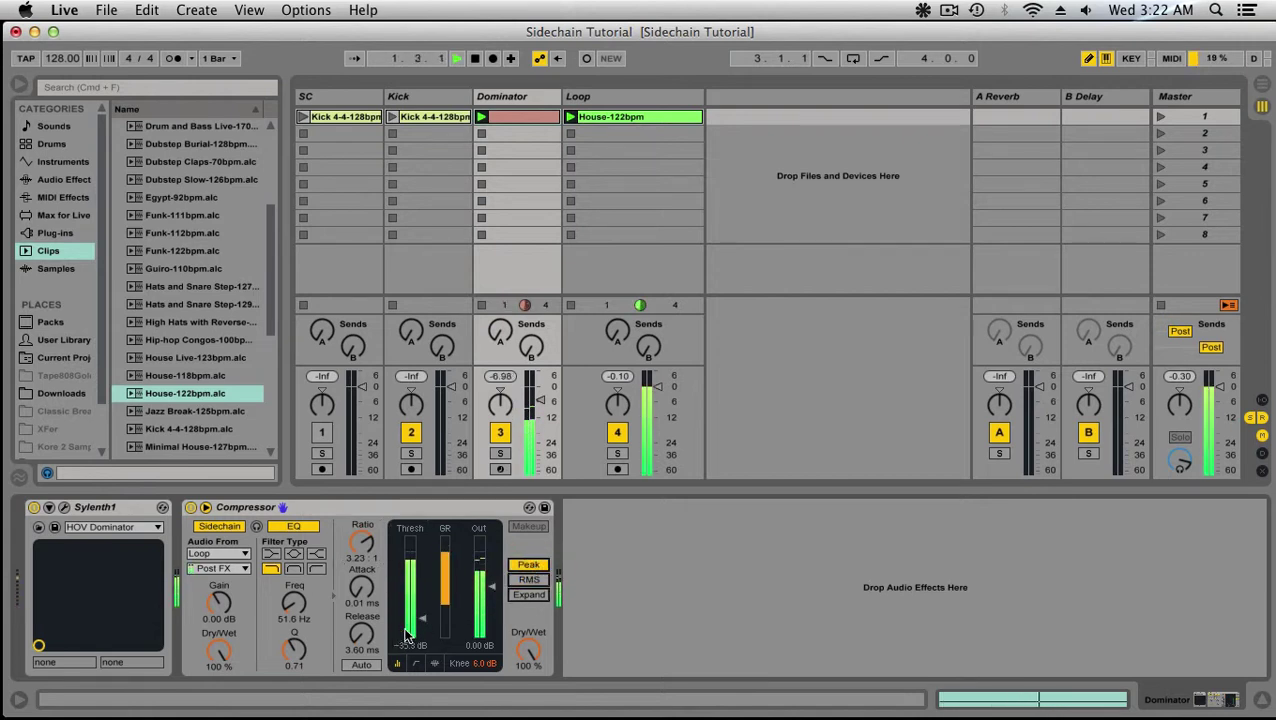
left_click_drag(422, 619, 422, 595)
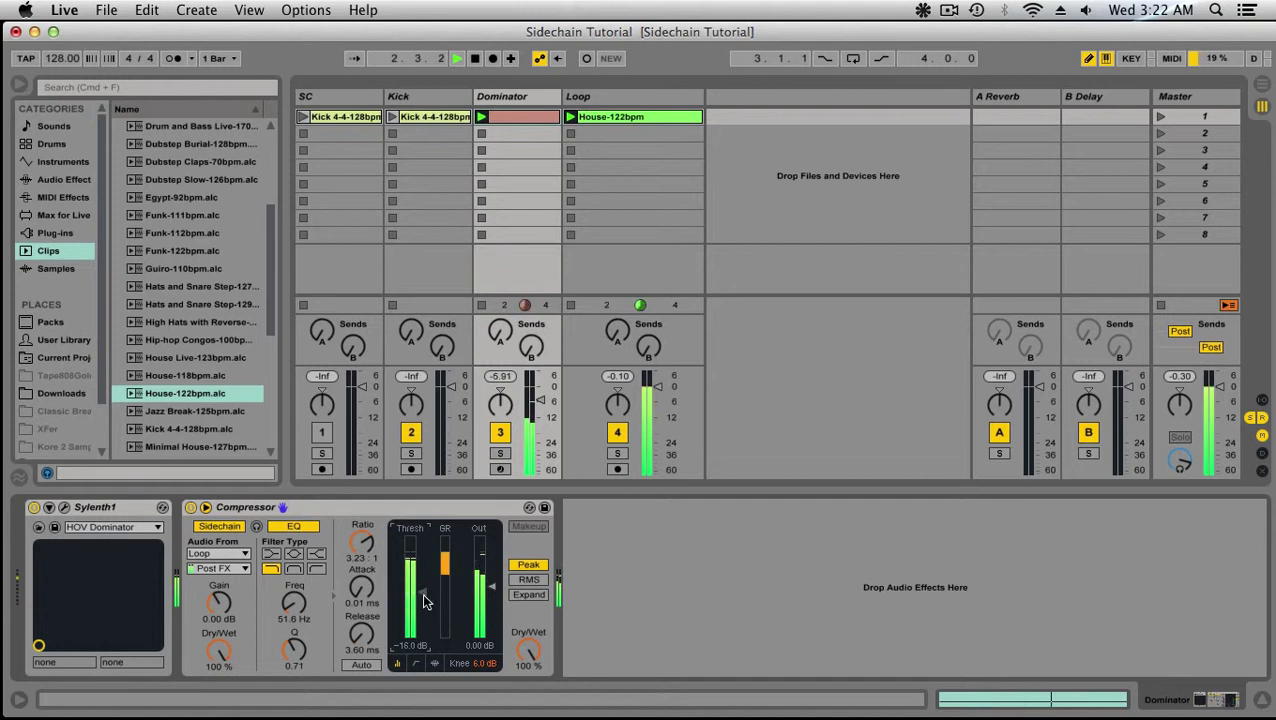
Display the compressor's gain-reduction activity and lower its ratio to 2.25:1
left_click(434, 663)
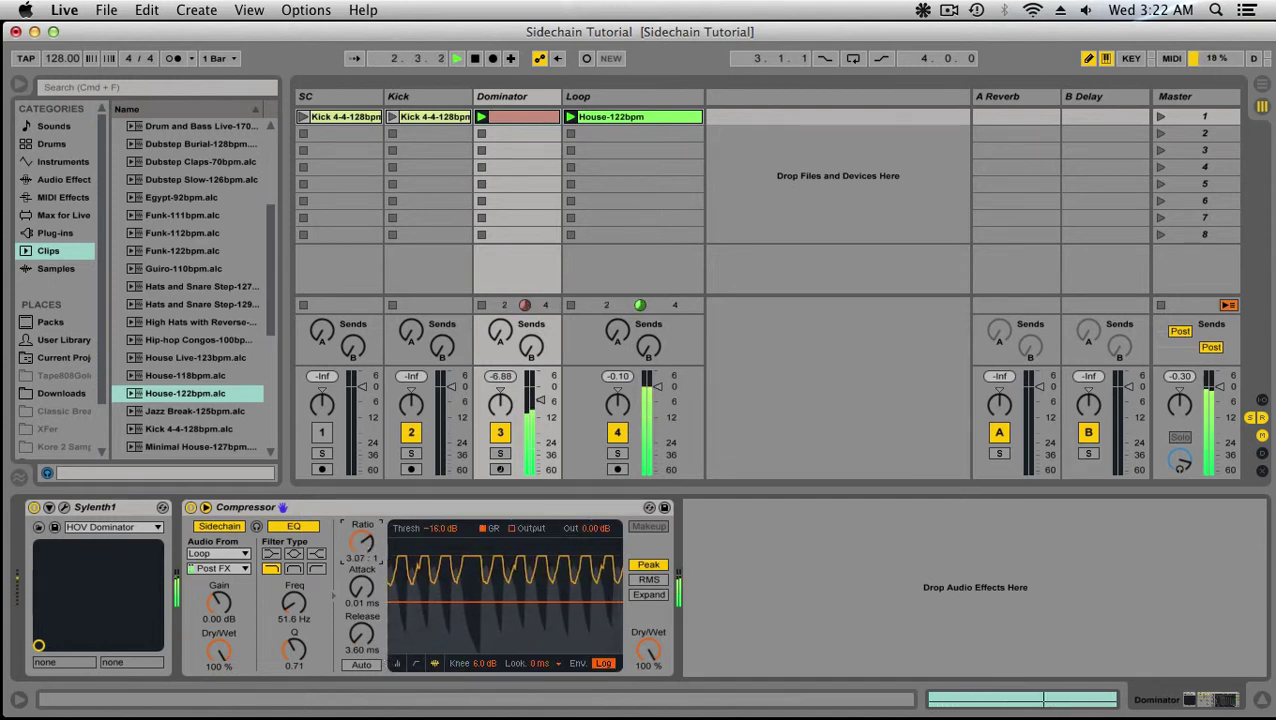
left_click_drag(362, 543, 362, 575)
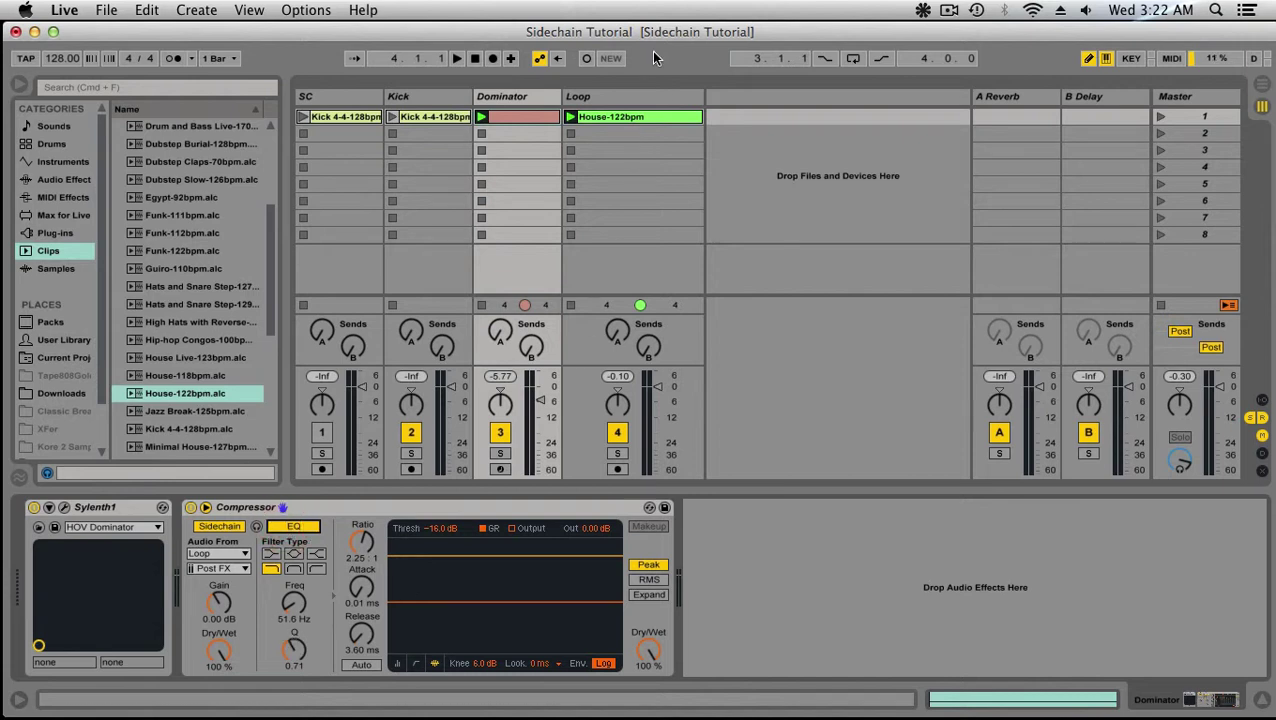
left_click(744, 186)
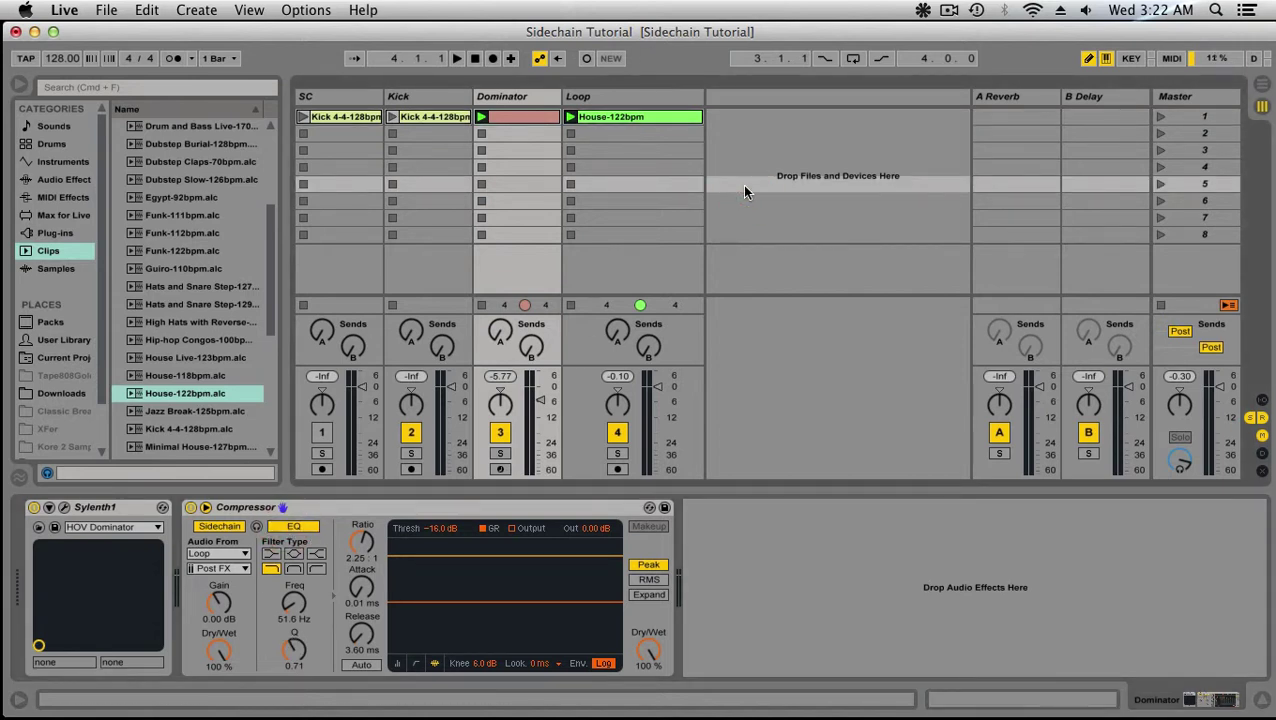
Return the Dominator compressor to its meter view, toggle Sidechain off and on, and disable the sidechain EQ
left_click(486, 103)
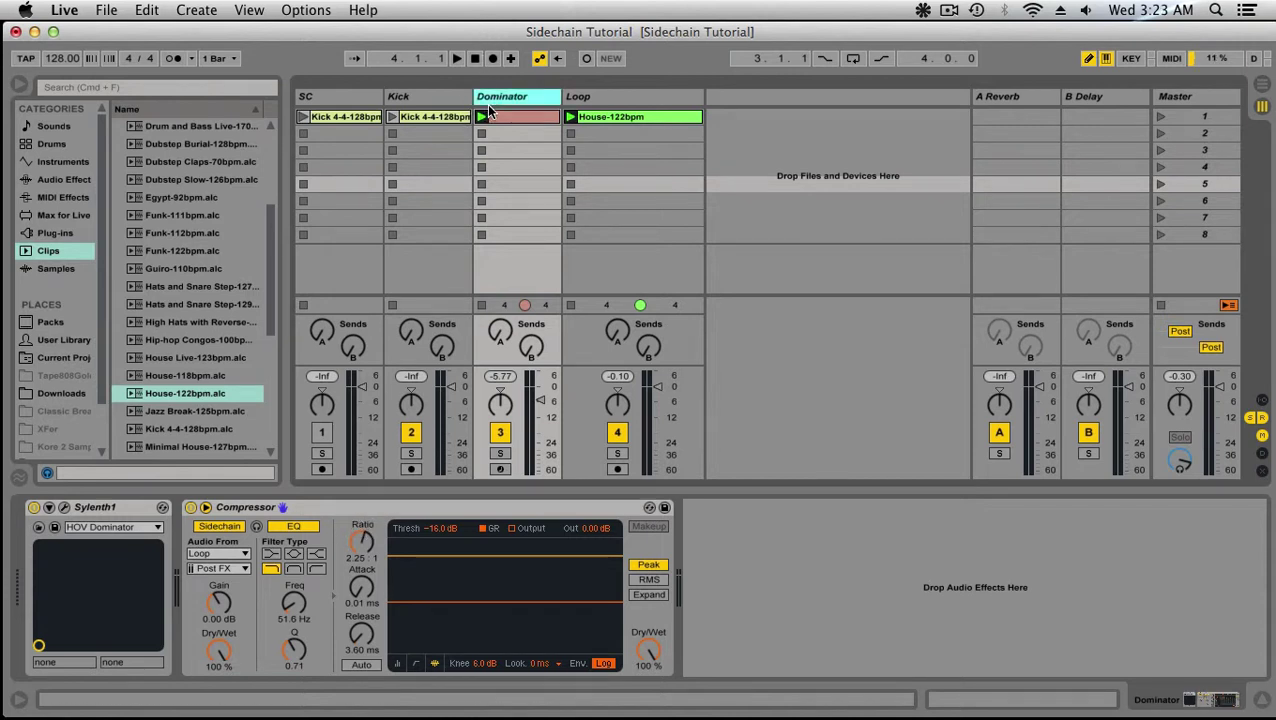
left_click(396, 665)
left_click(219, 526)
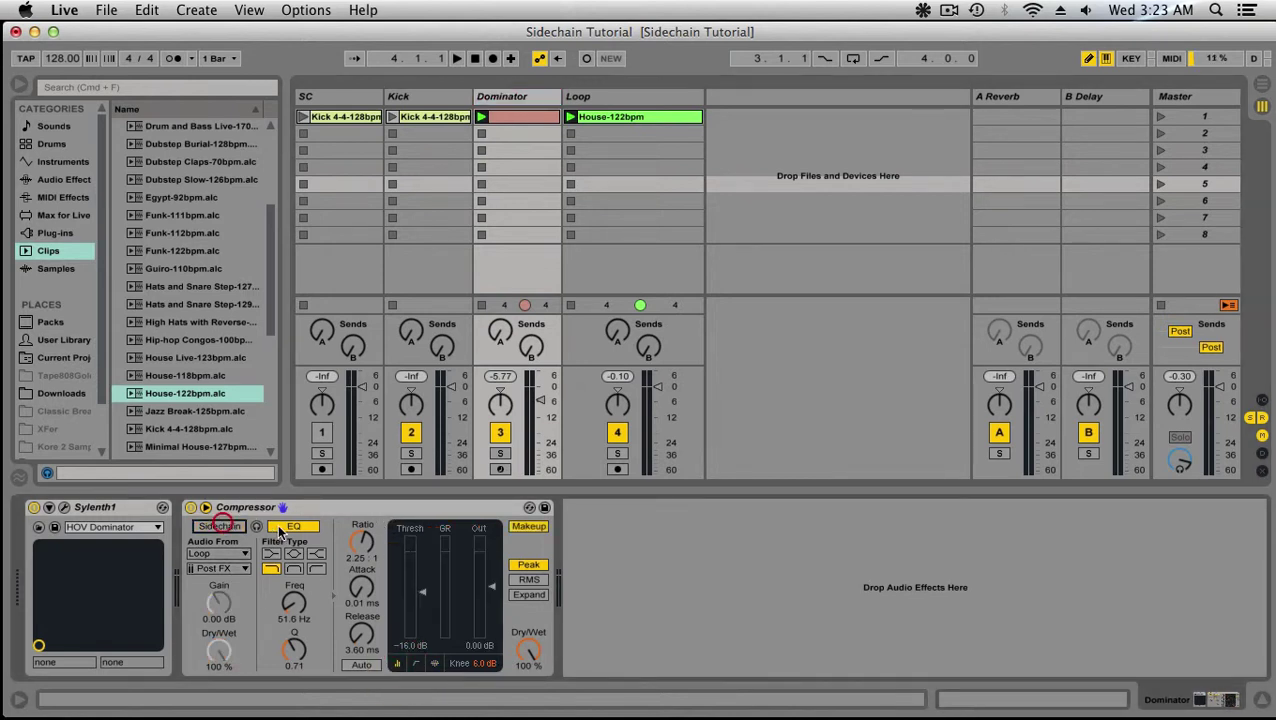
left_click(292, 528)
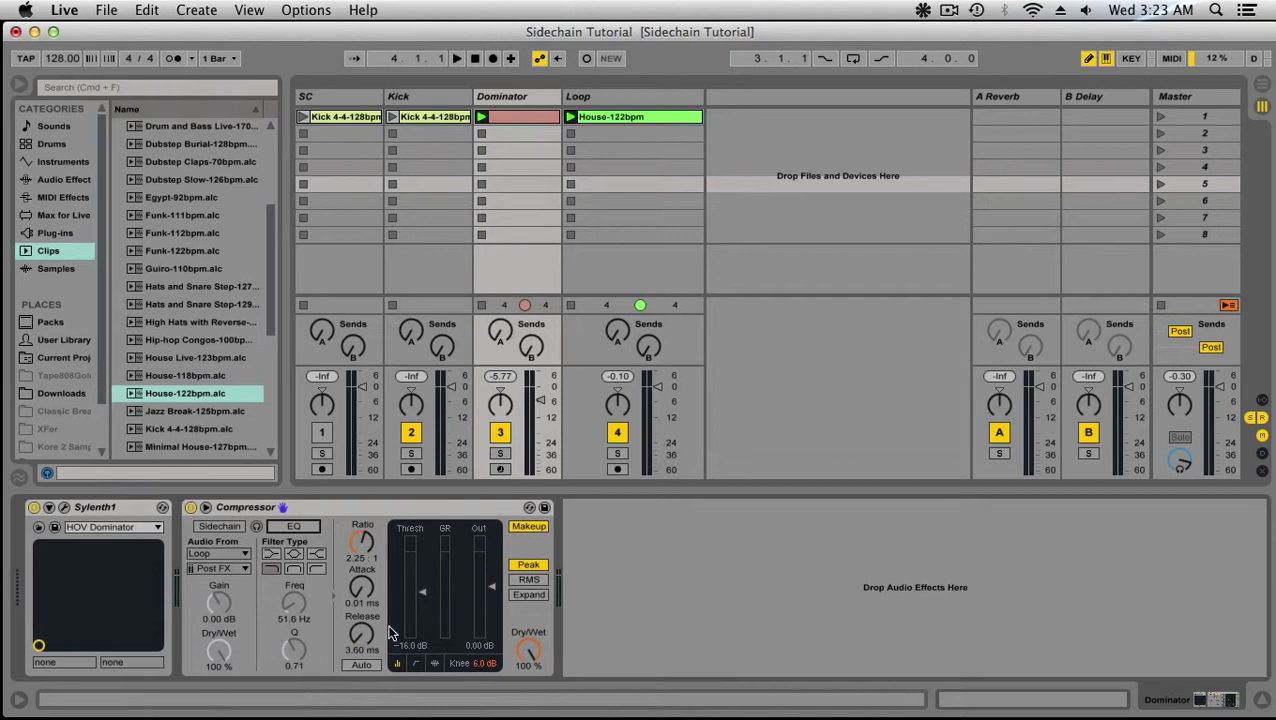
left_click(215, 527)
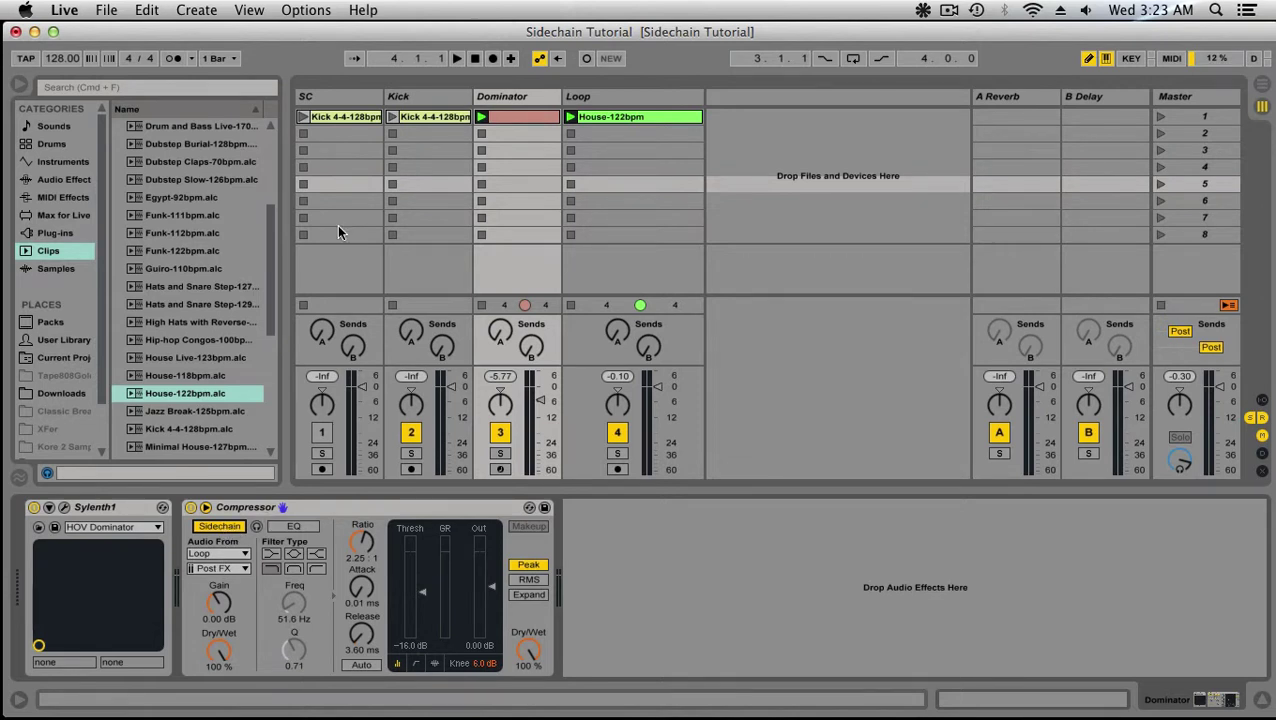
View the device chains of the Kick and Loop tracks and return to the Dominator track's devices
left_click(417, 95)
left_click(570, 97)
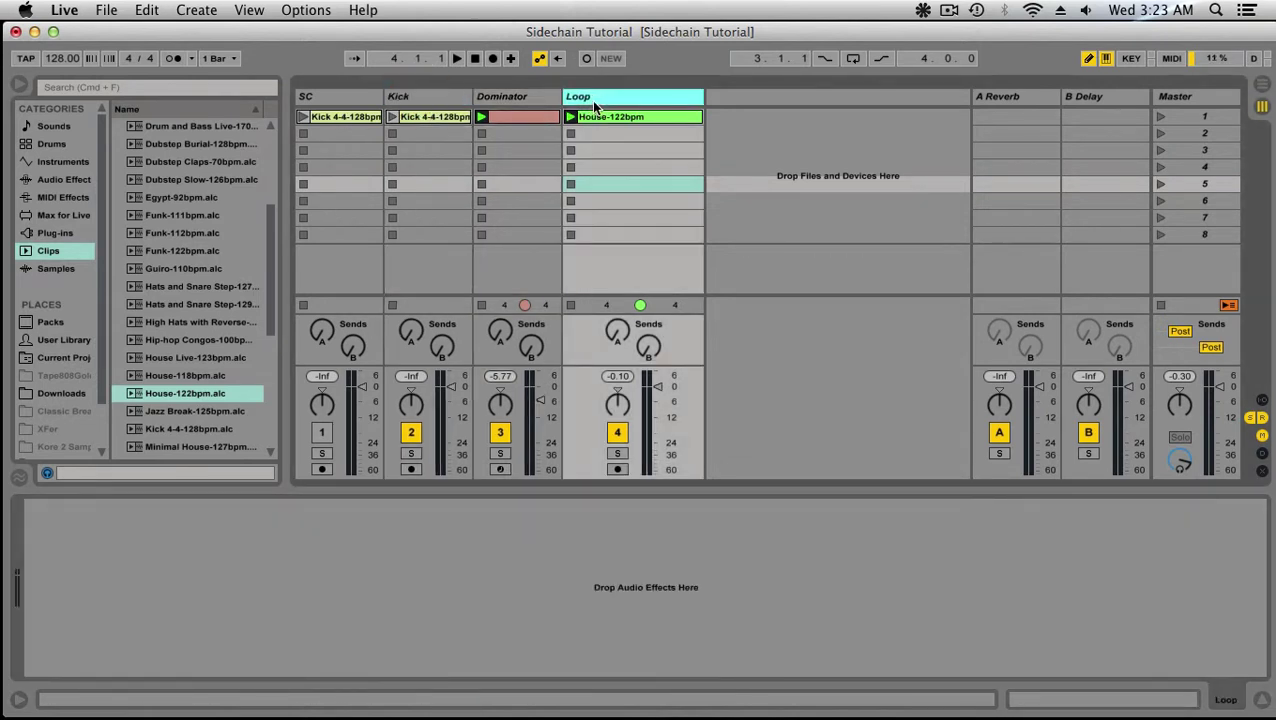
left_click(502, 97)
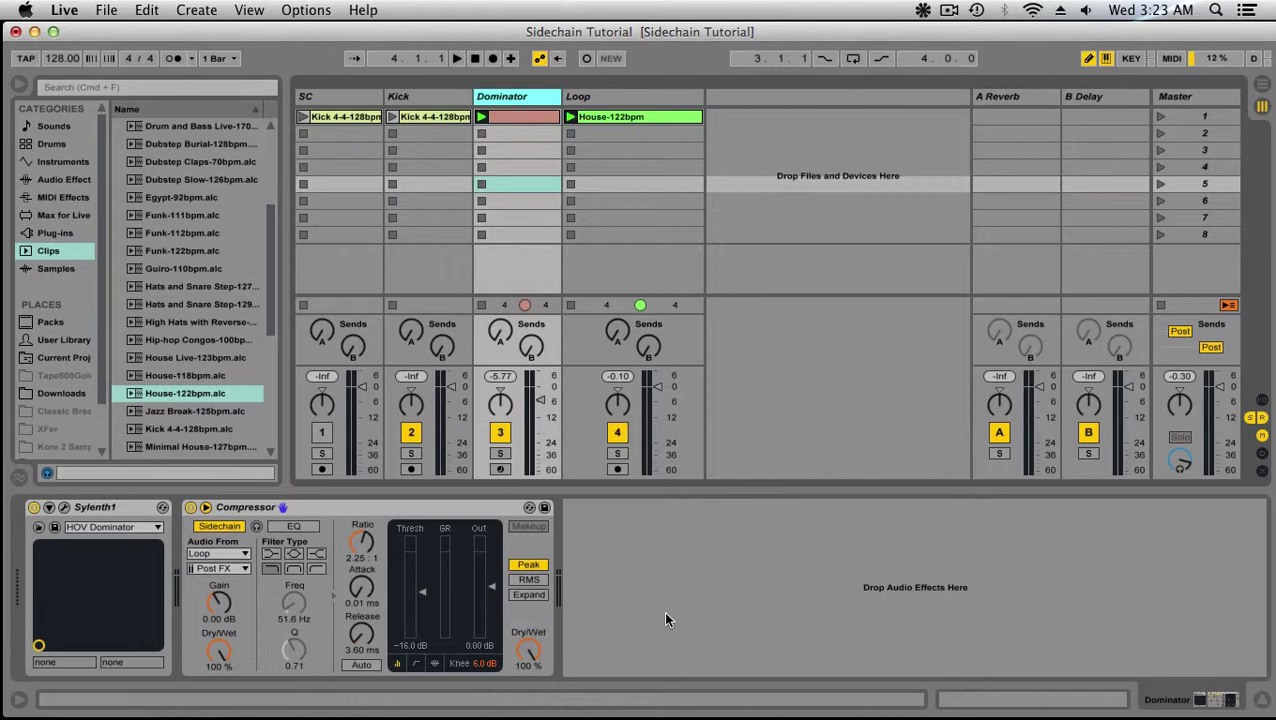
left_click(750, 543)
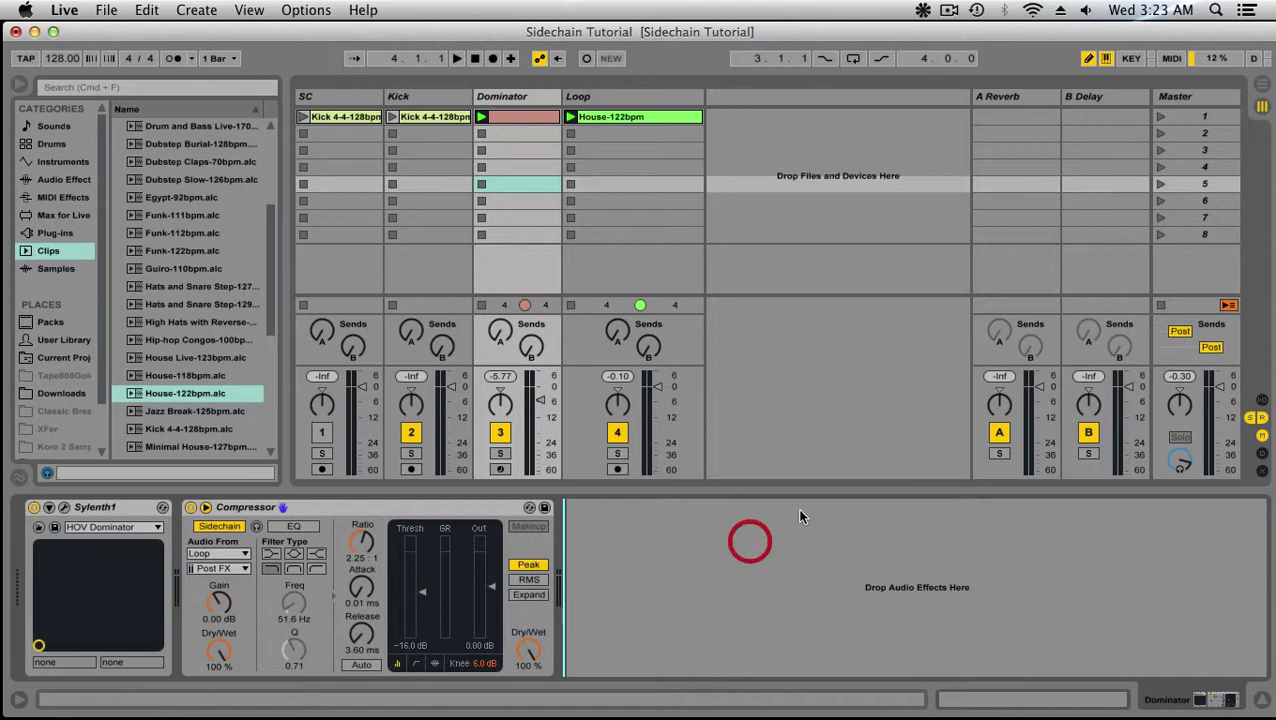